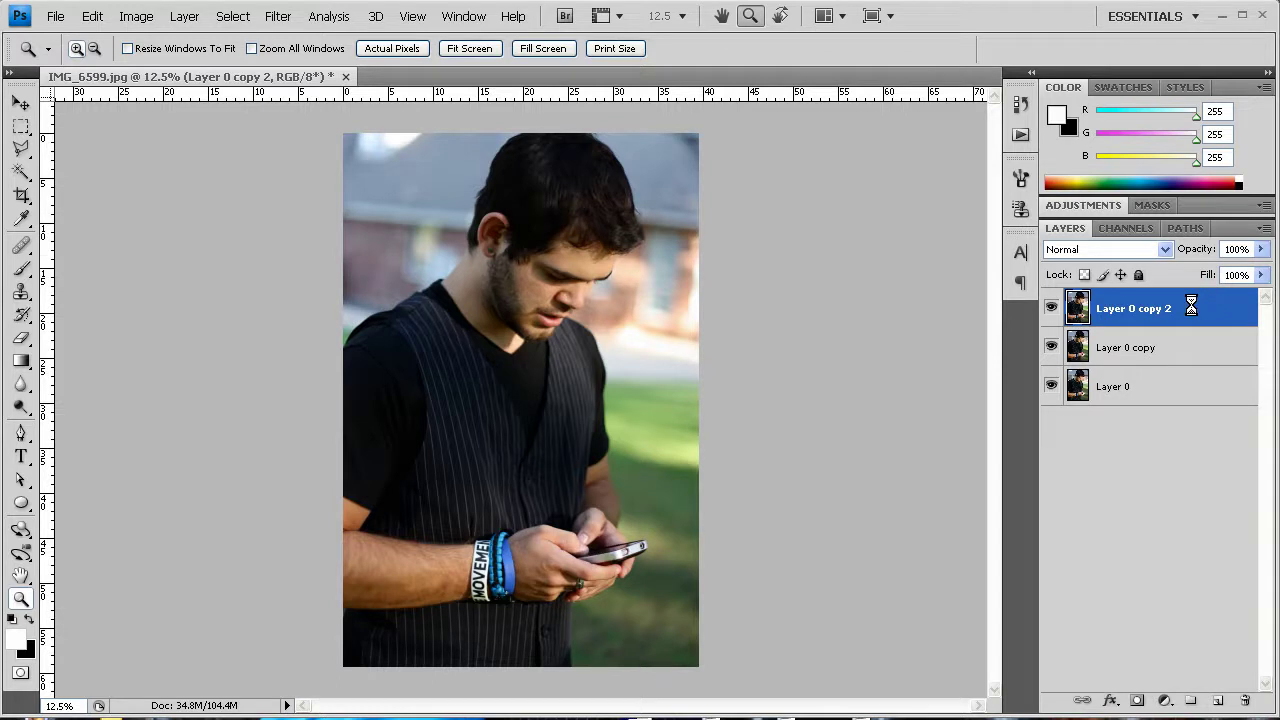
Duplicate the photo layer once more to create Layer 0 copy 3
key(ctrl+j)
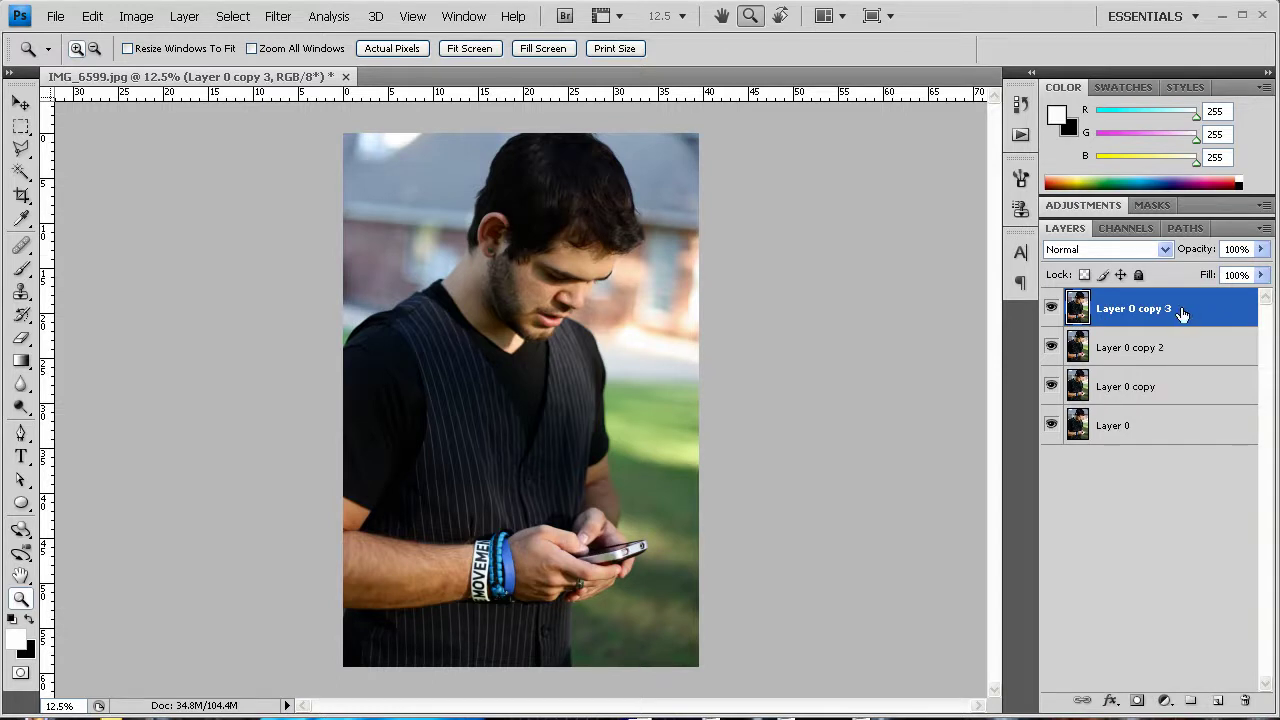
Hide the three photo copies and select the original Layer 0
drag(1051, 387, 1055, 311)
click(1110, 426)
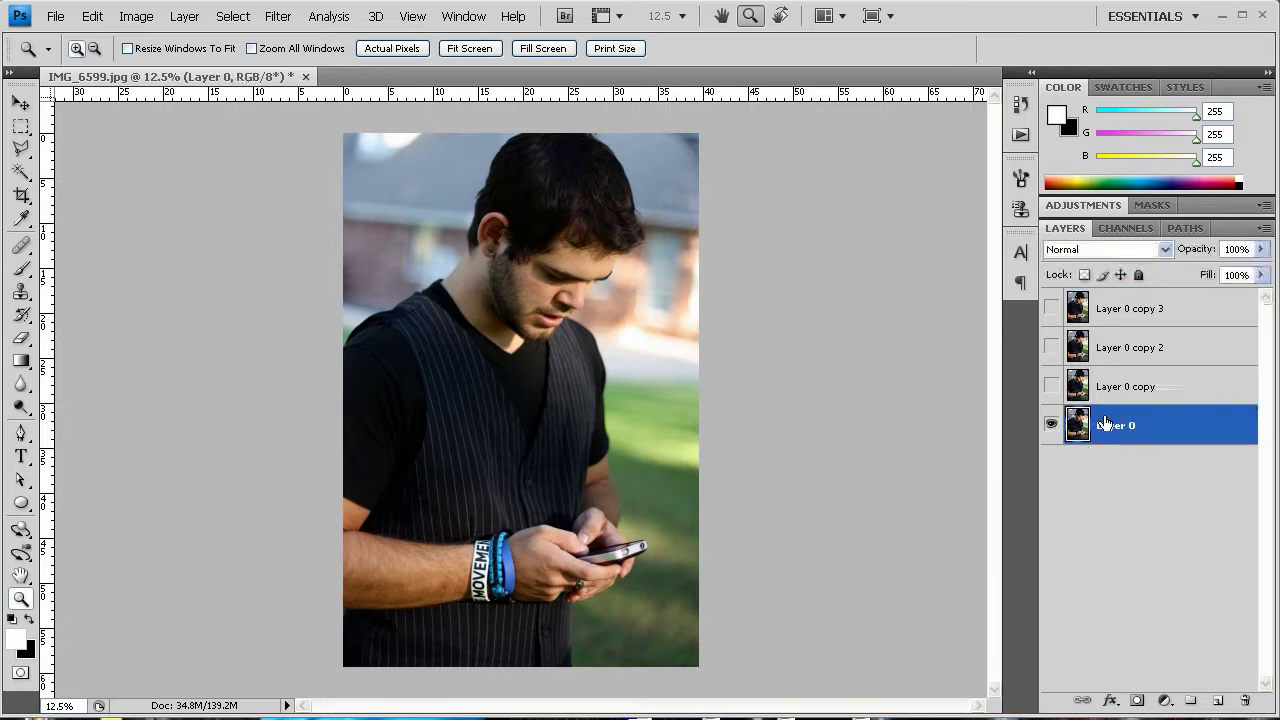
Add a new Layer 1 filled with solid black and set its blend mode to Saturation
key(ctrl+shift+alt+n)
click(22, 362)
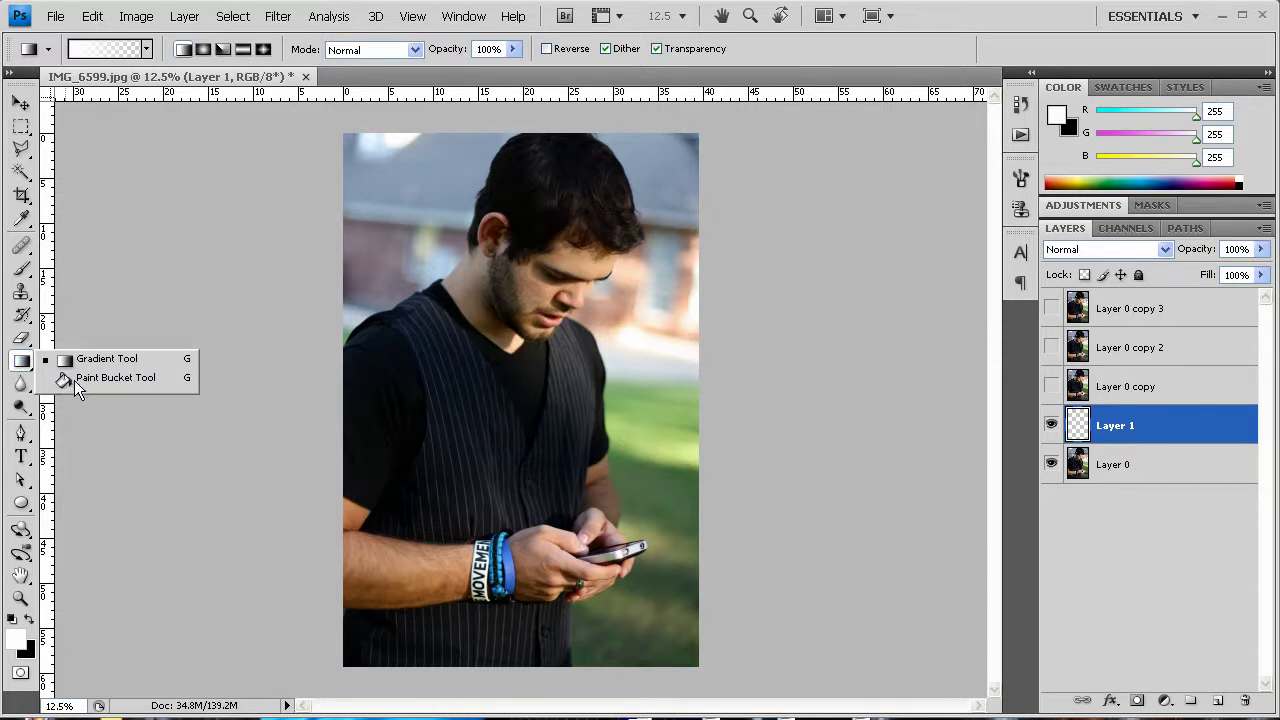
click(74, 380)
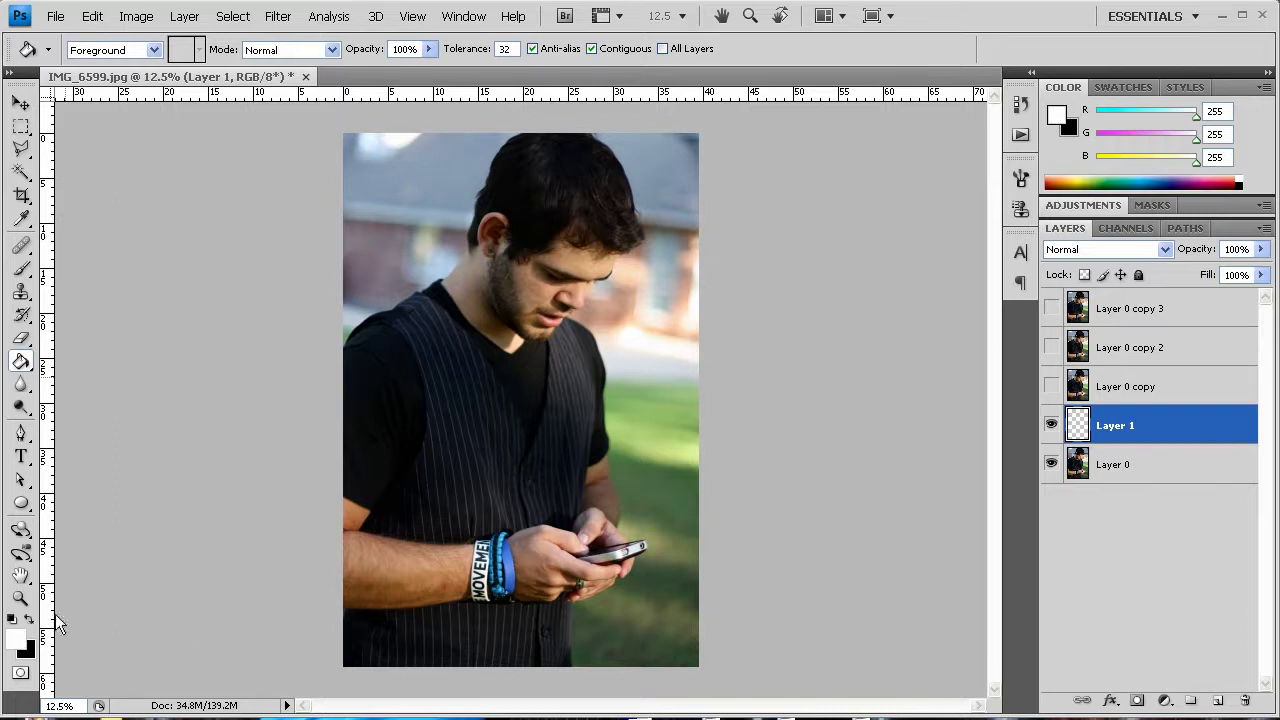
key(x)
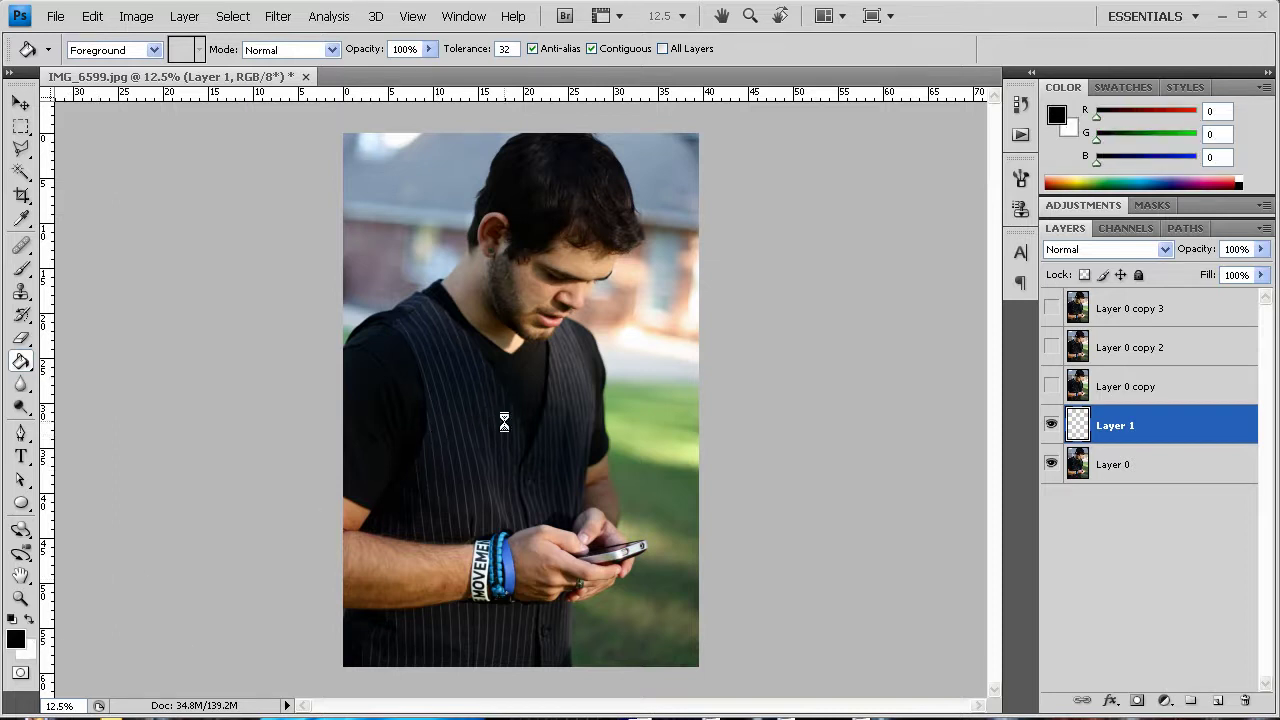
key(alt+BackSpace)
click(1147, 250)
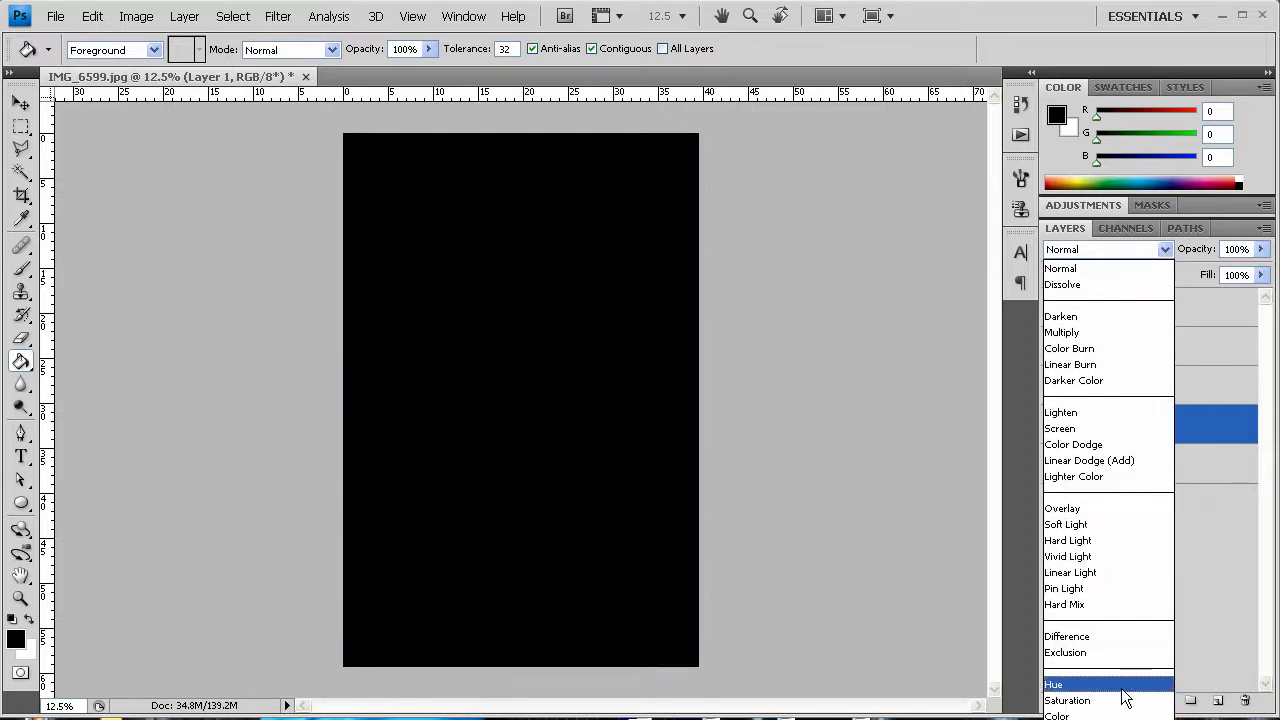
click(1072, 700)
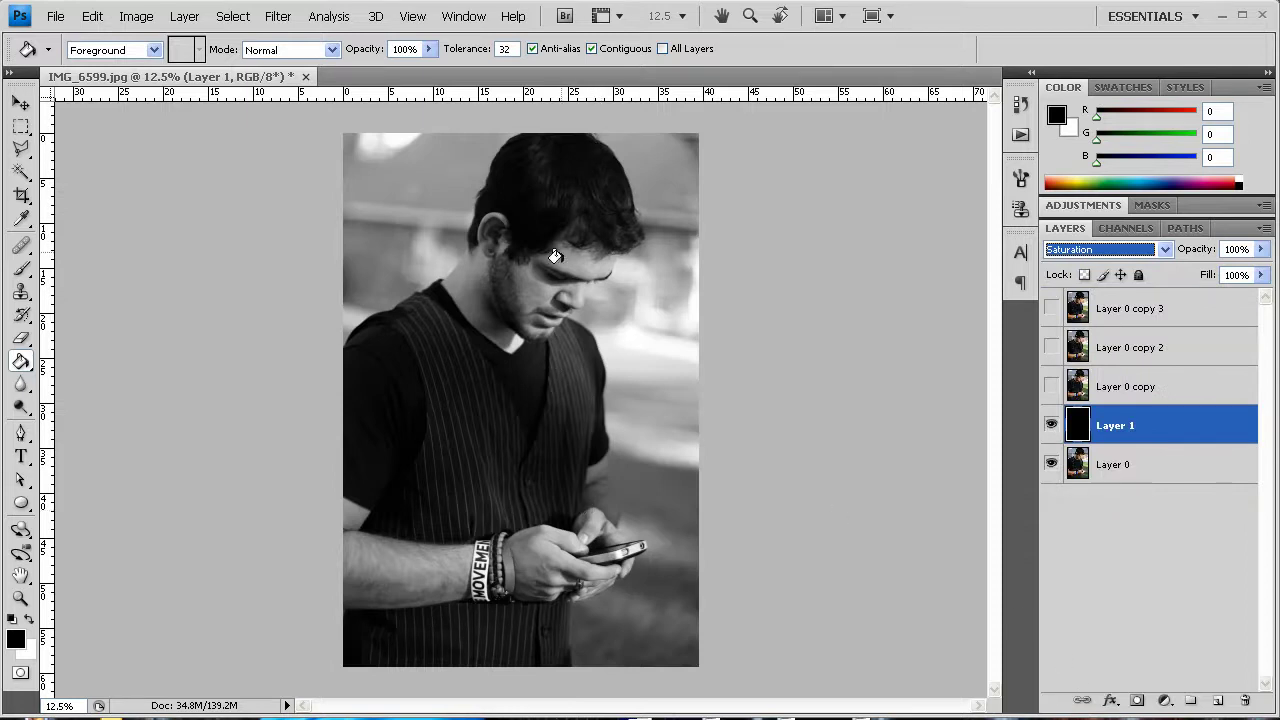
Create a new layer group named bw1
click(1190, 702)
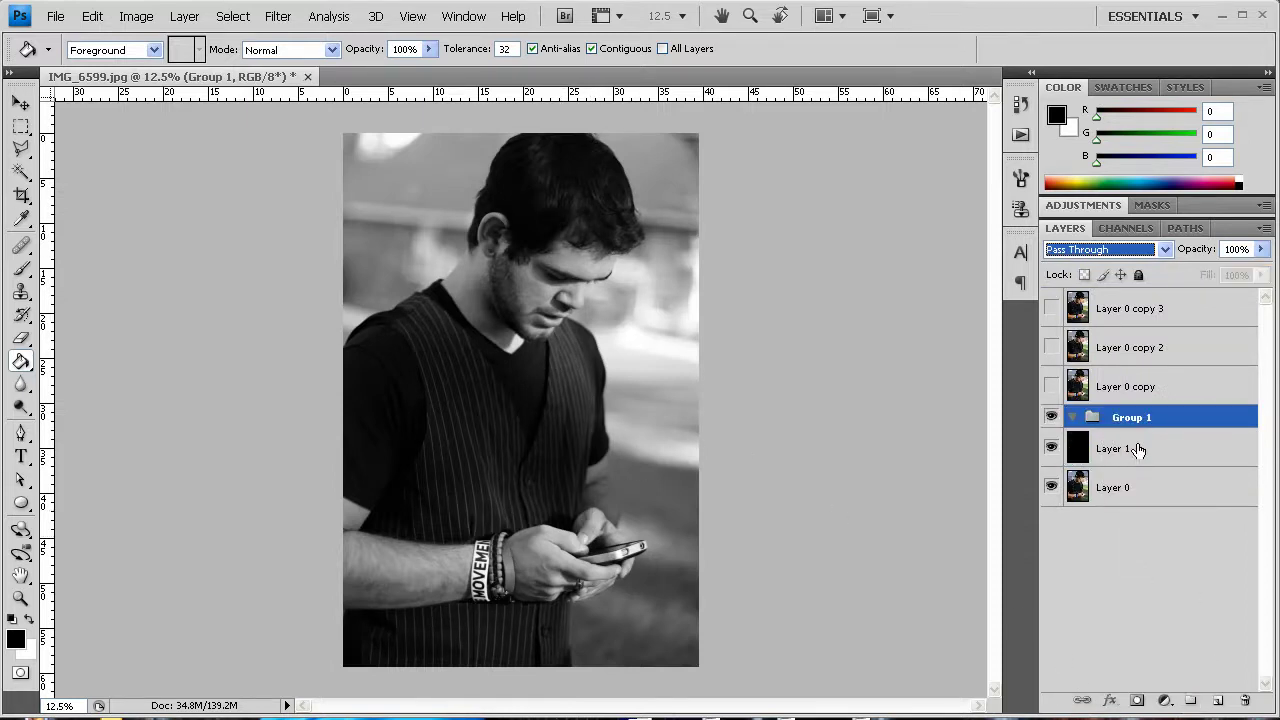
double_click(1135, 417)
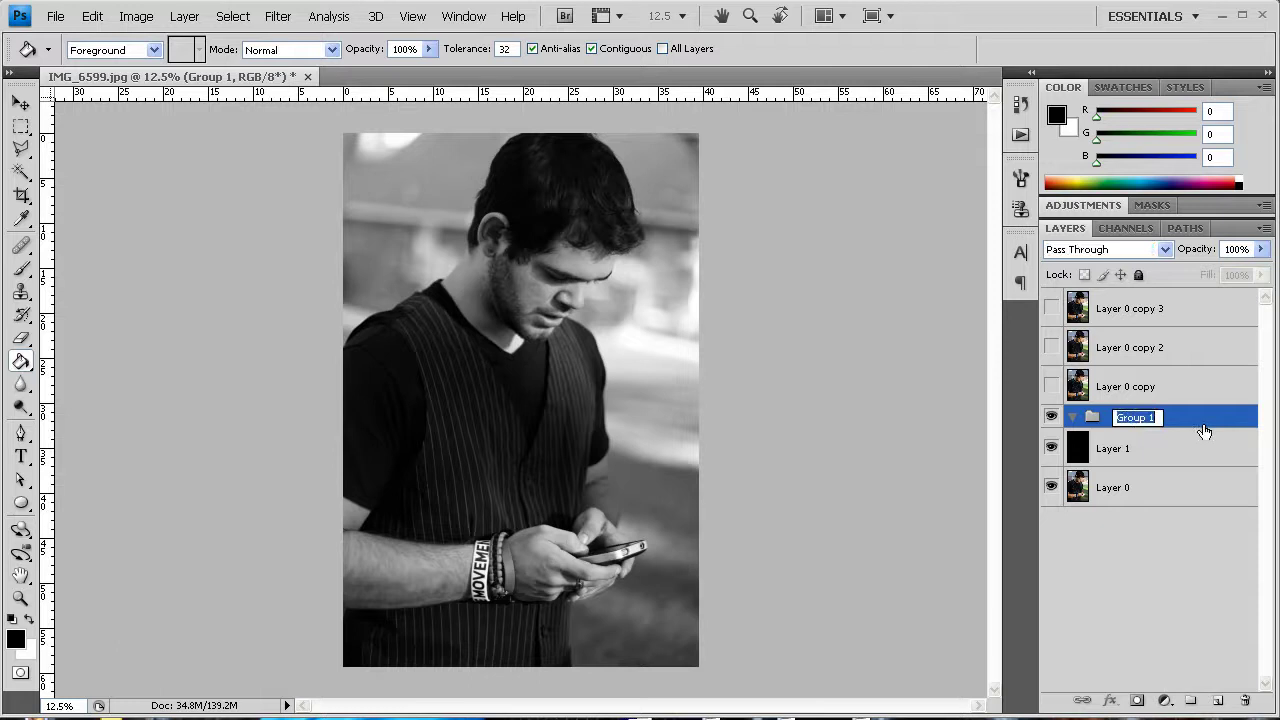
text(s)
text(w1)
key(Return)
Move Layer 1 and Layer 0 into bw1, collapse and hide it, and show Layer 0 copy
click(1156, 462)
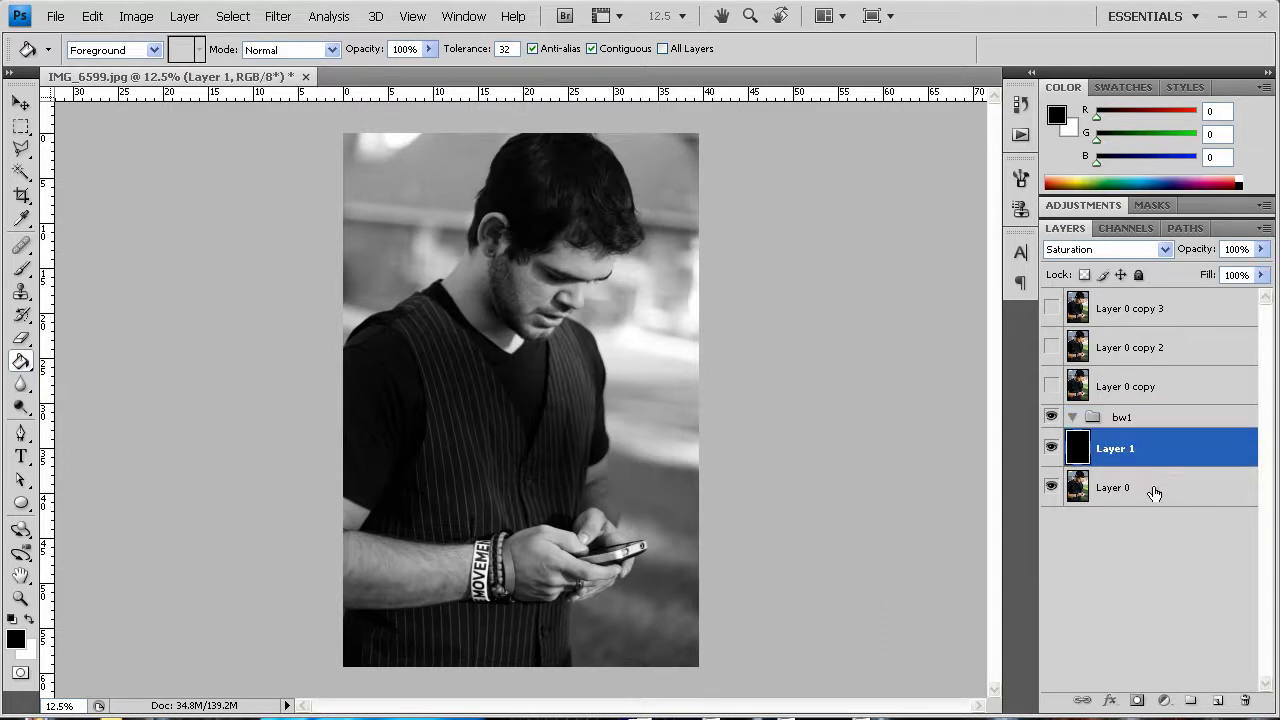
shift+click(1154, 492)
drag(1140, 460, 1073, 422)
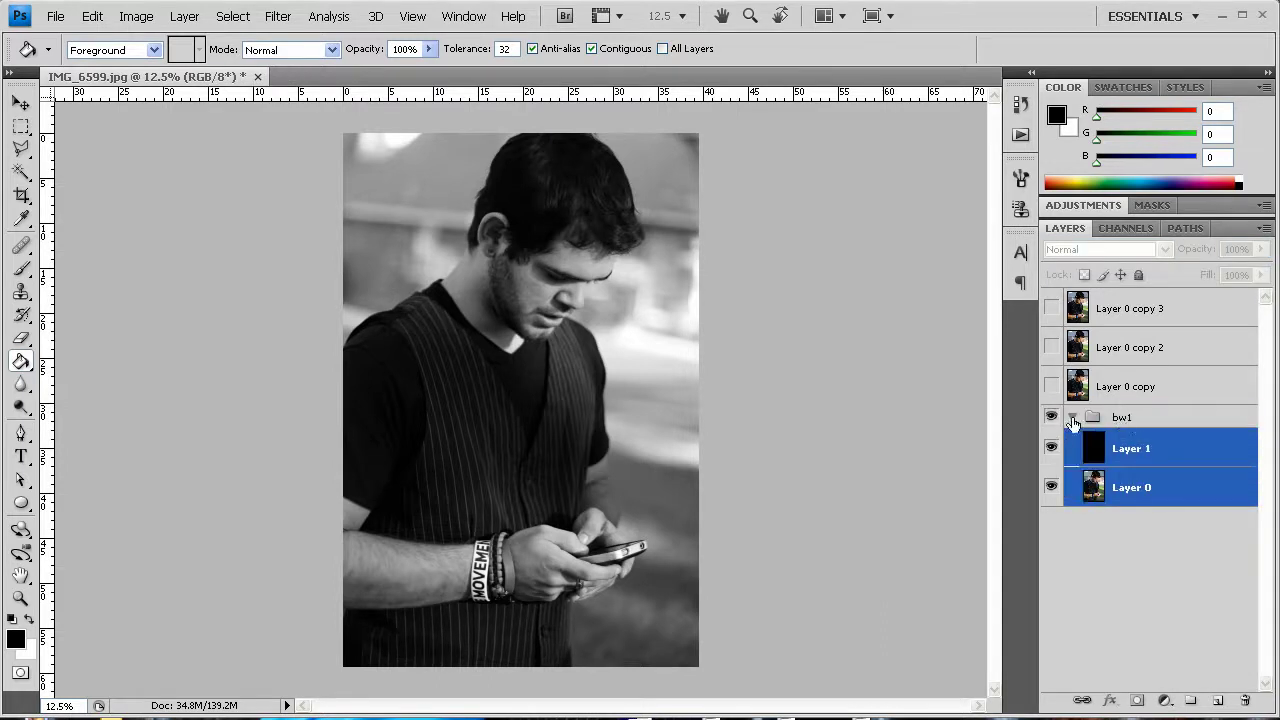
click(1073, 419)
click(1051, 417)
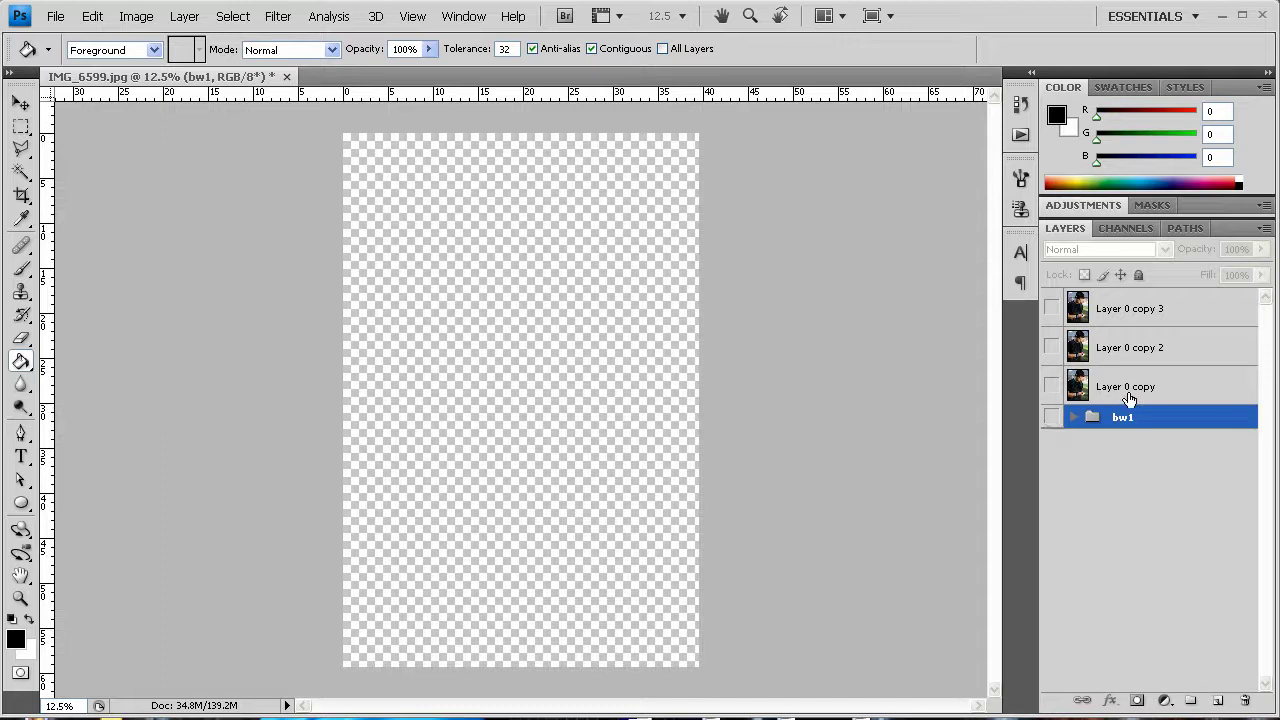
click(1128, 392)
click(1051, 386)
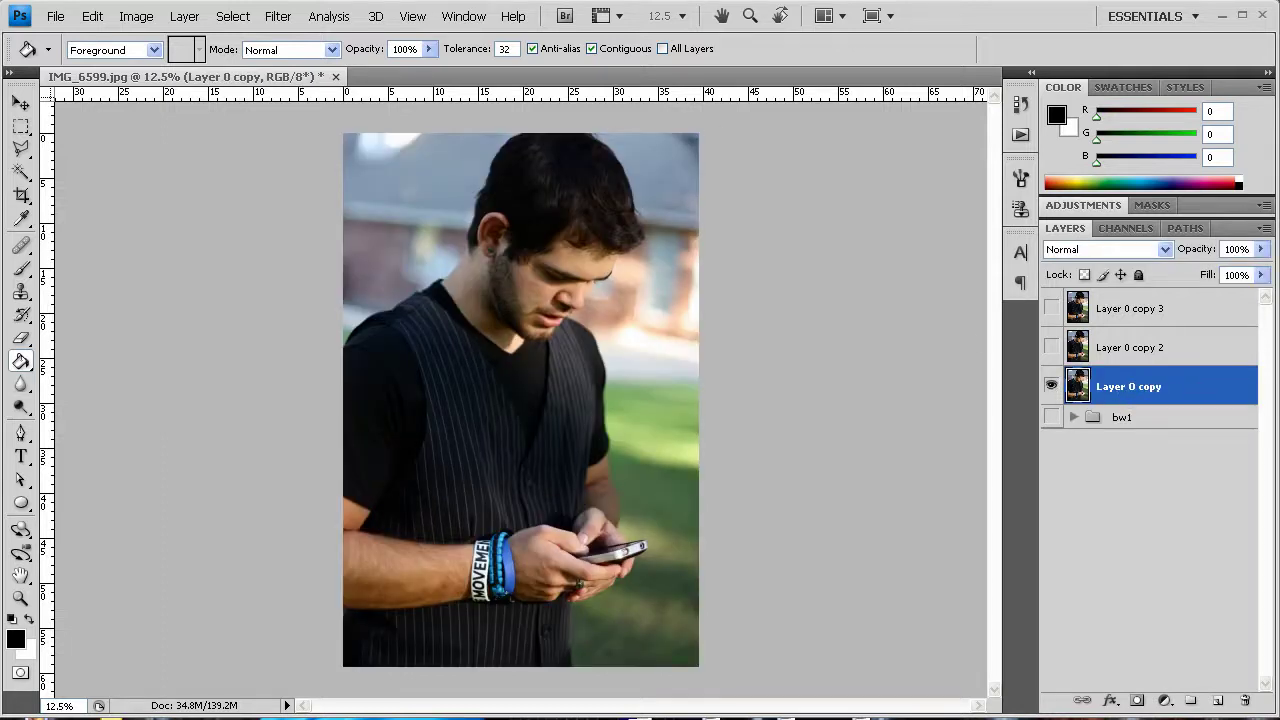
Desaturate Layer 0 copy with Hue/Saturation set to -100
click(140, 17)
mouse_move(168, 66)
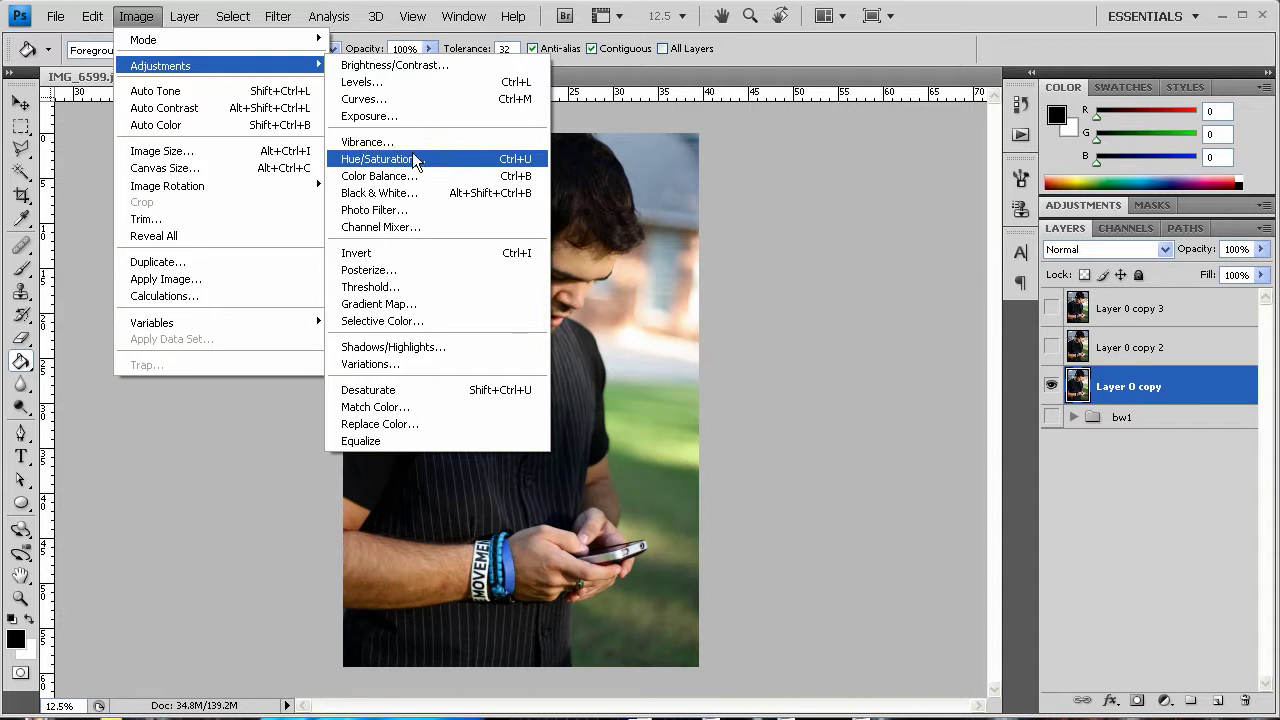
click(406, 158)
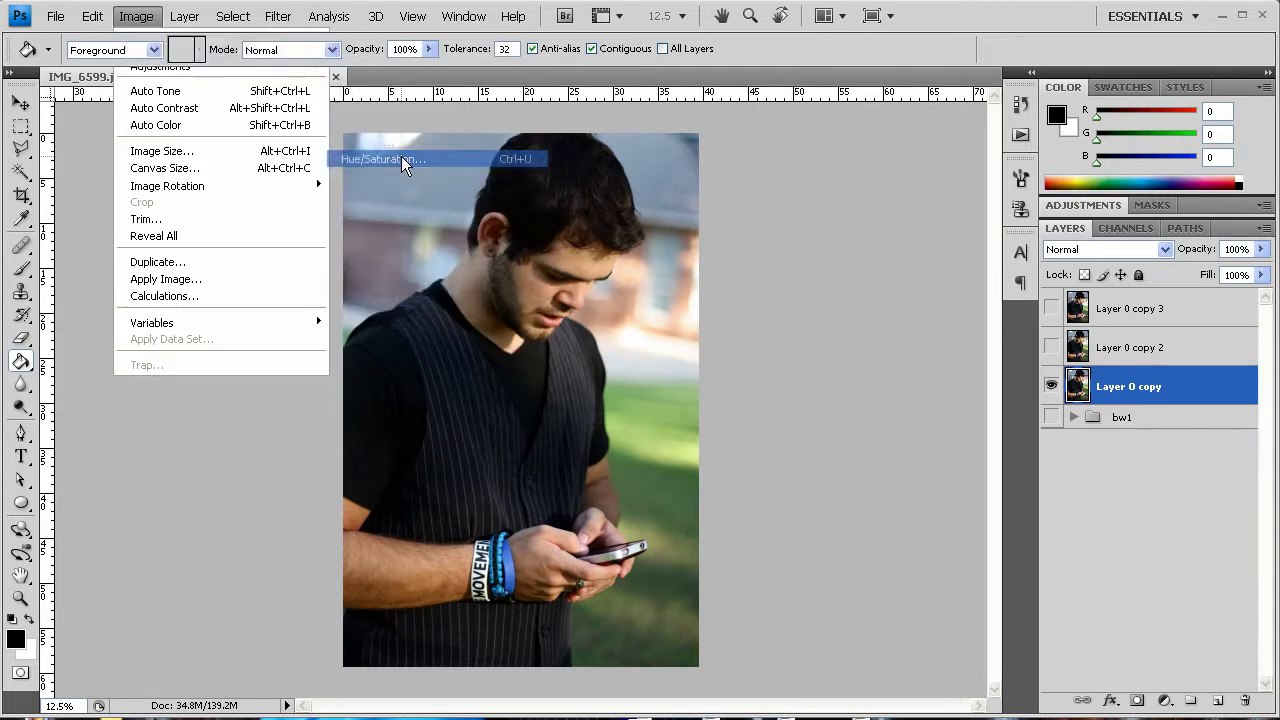
drag(801, 155, 617, 154)
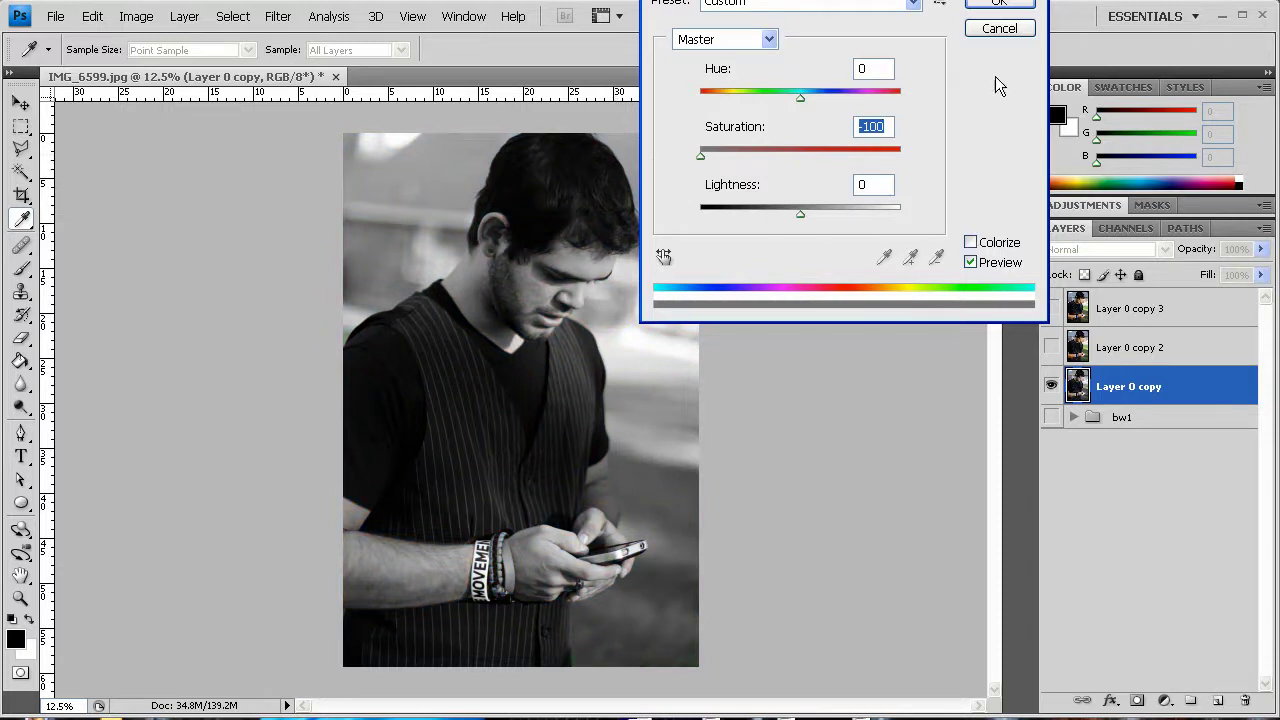
click(999, 4)
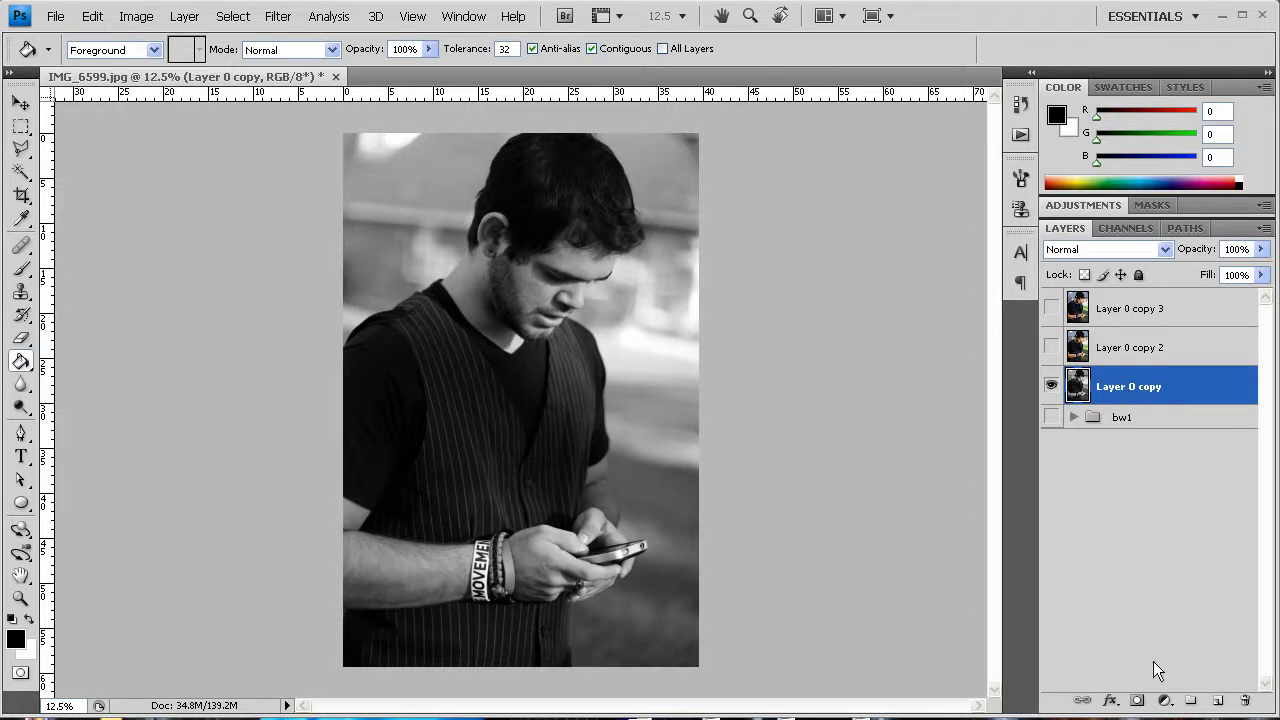
Create a group named bw2 and move Layer 0 copy into it
click(1190, 700)
double_click(1120, 380)
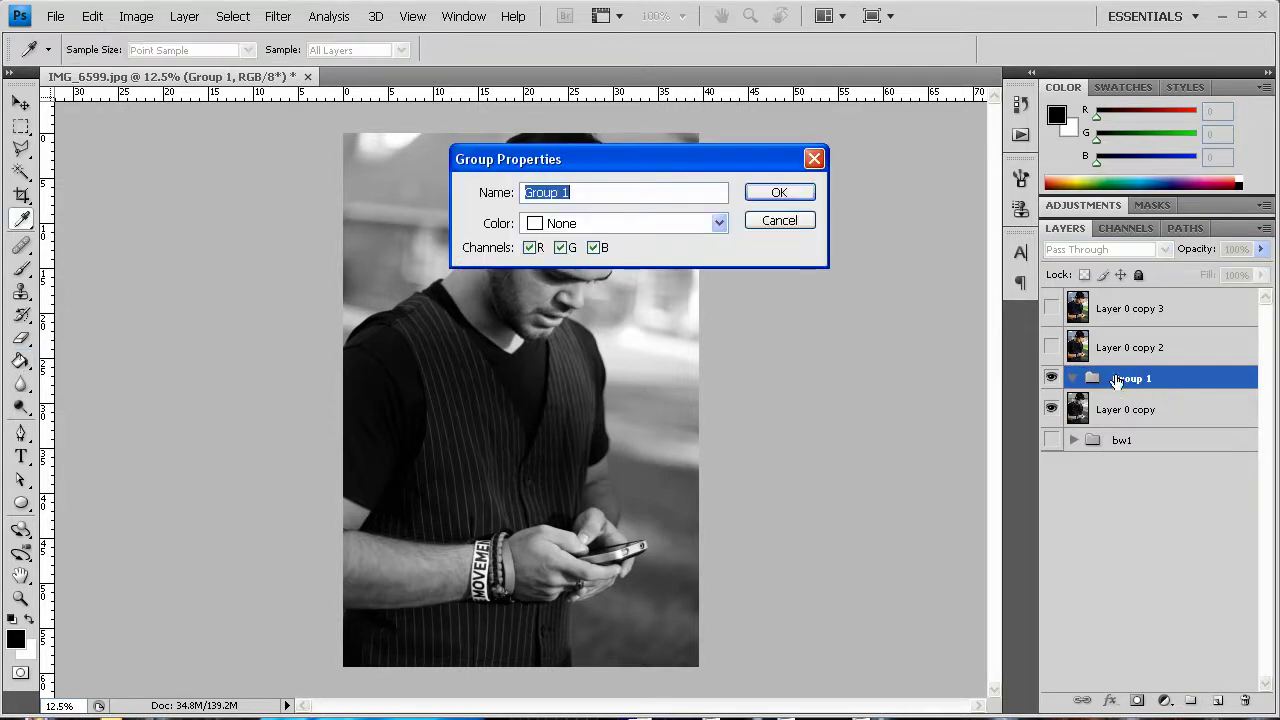
text(bw2)
key(Return)
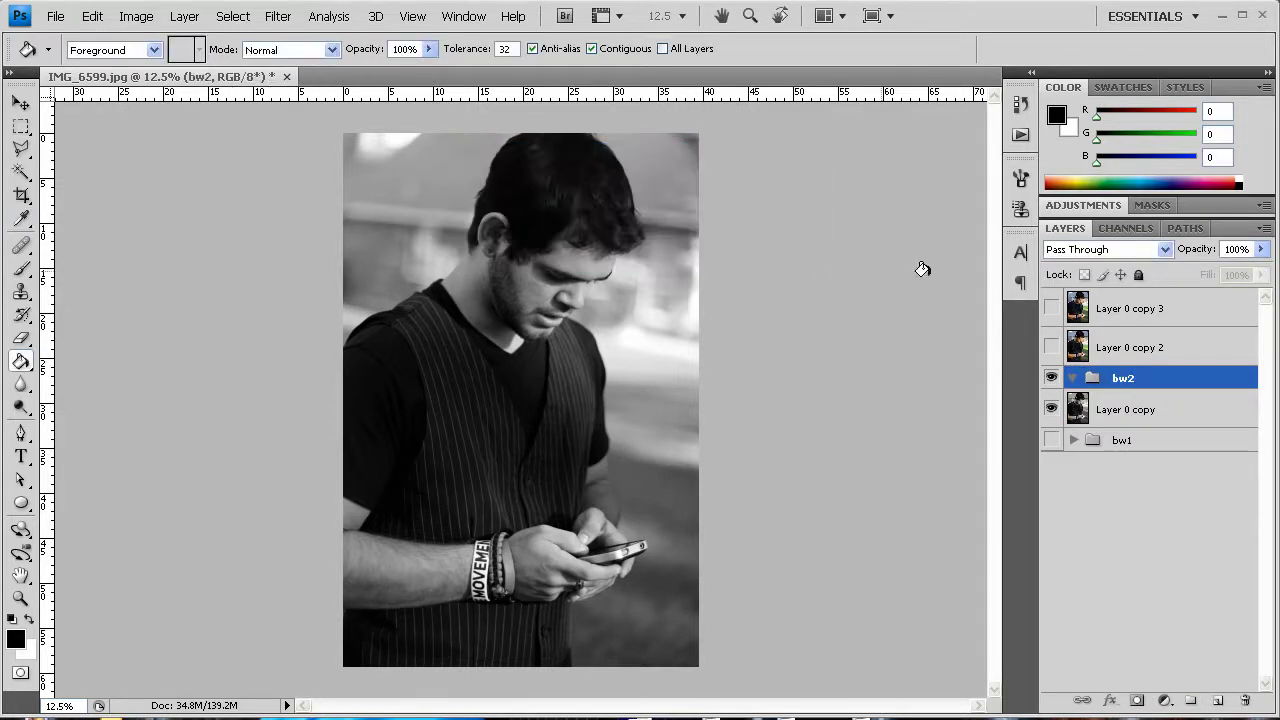
mouse_move(1128, 410)
mouse_down()
mouse_move(1146, 412)
mouse_move(1134, 380)
mouse_move(1130, 390)
mouse_up()
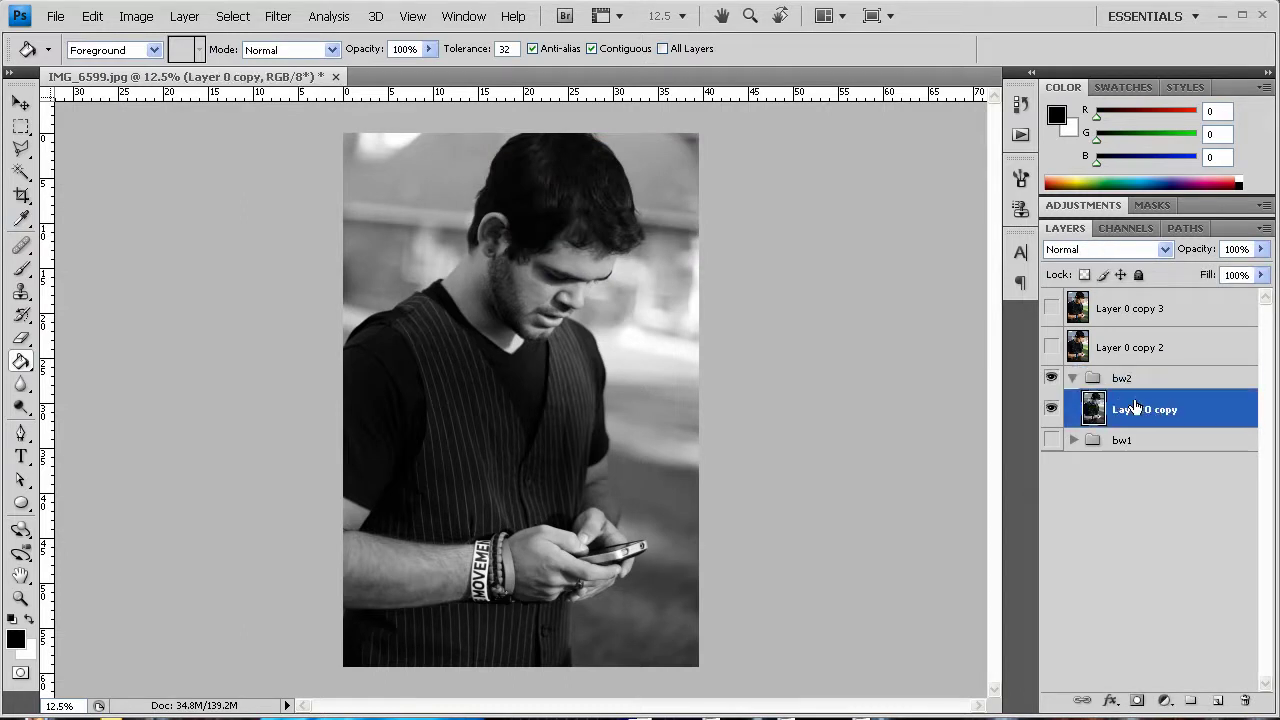
Collapse and hide bw2, then show and select Layer 0 copy 2
click(1078, 377)
click(1112, 348)
click(1051, 377)
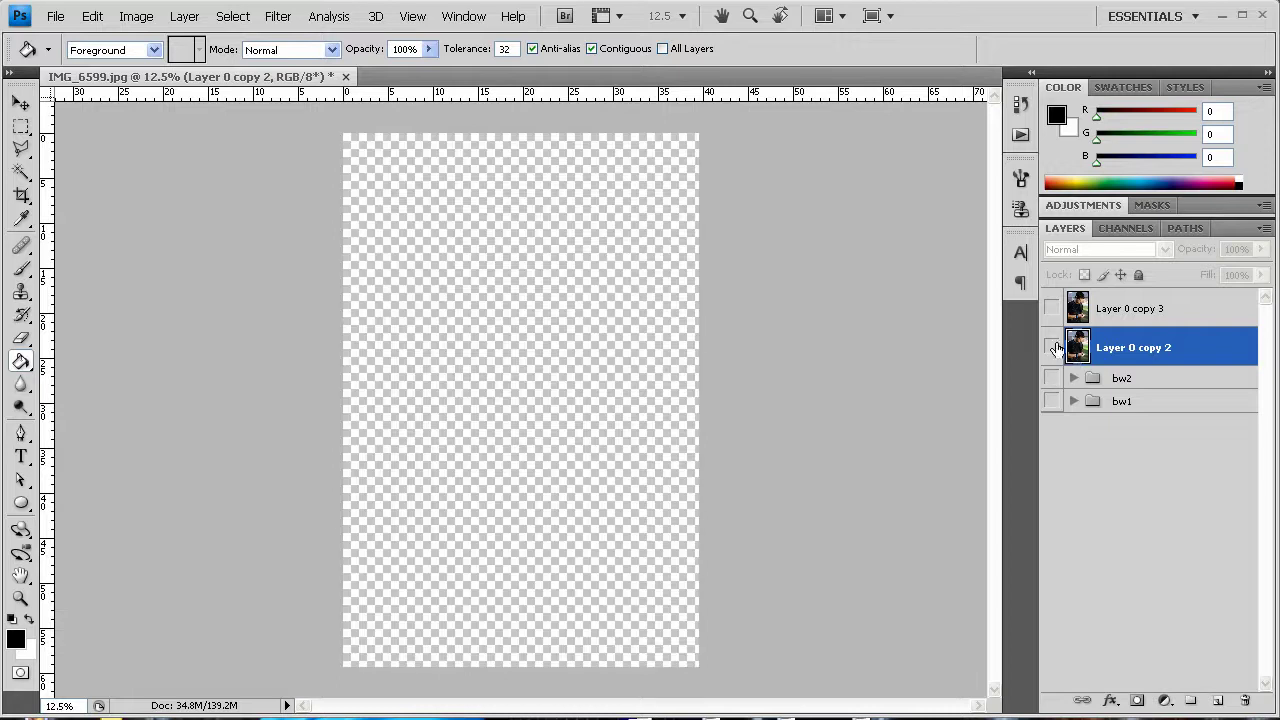
click(1051, 346)
Convert Layer 0 copy 2 with Image > Adjustments > Black & White
click(136, 16)
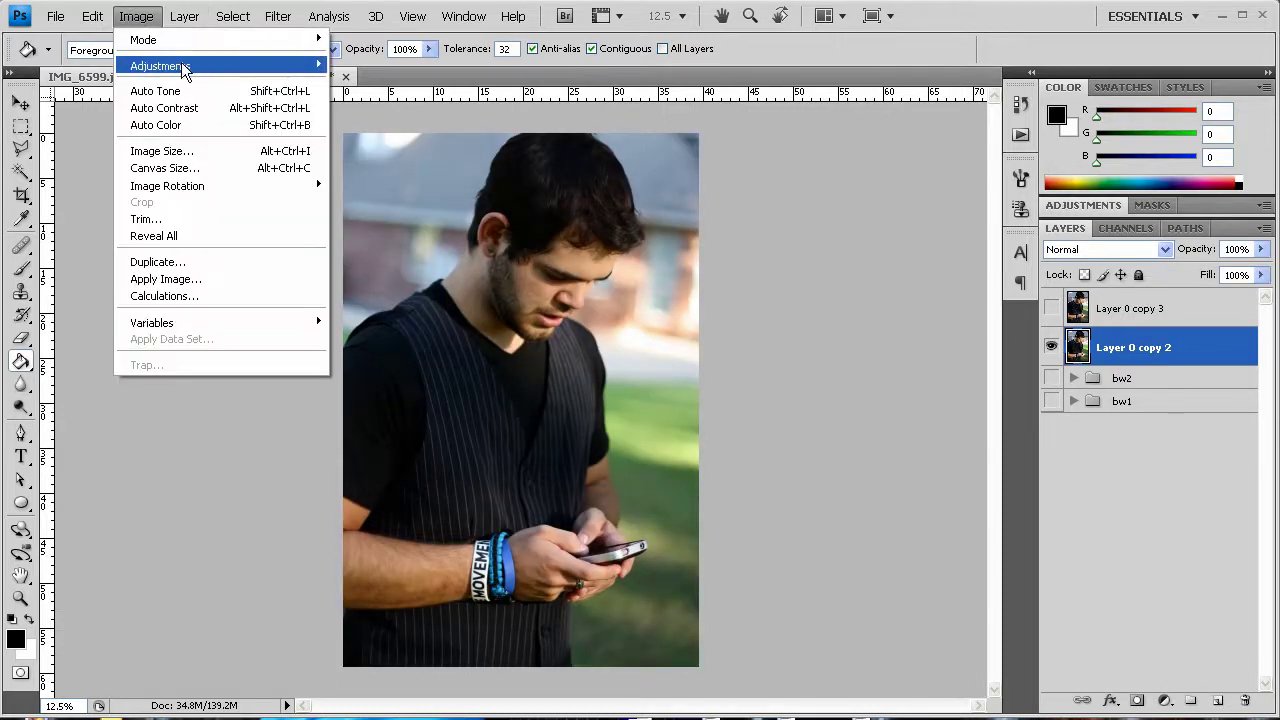
mouse_move(180, 66)
click(395, 193)
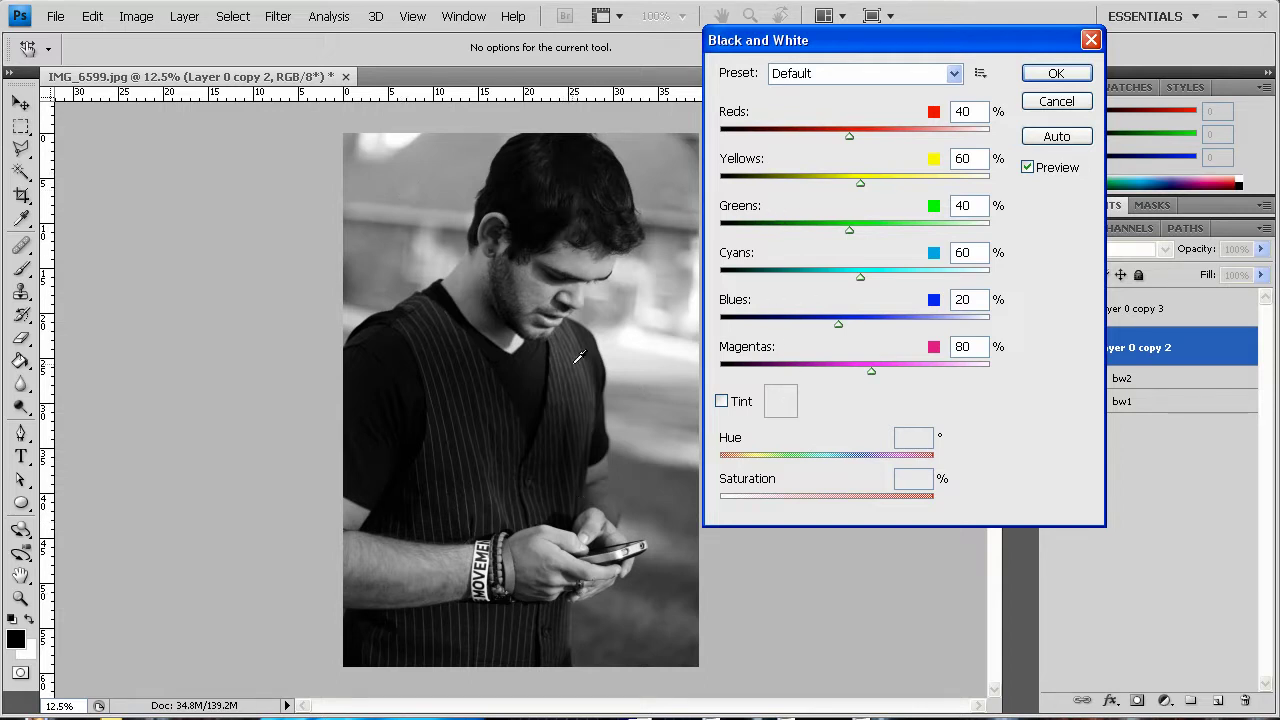
click(1055, 73)
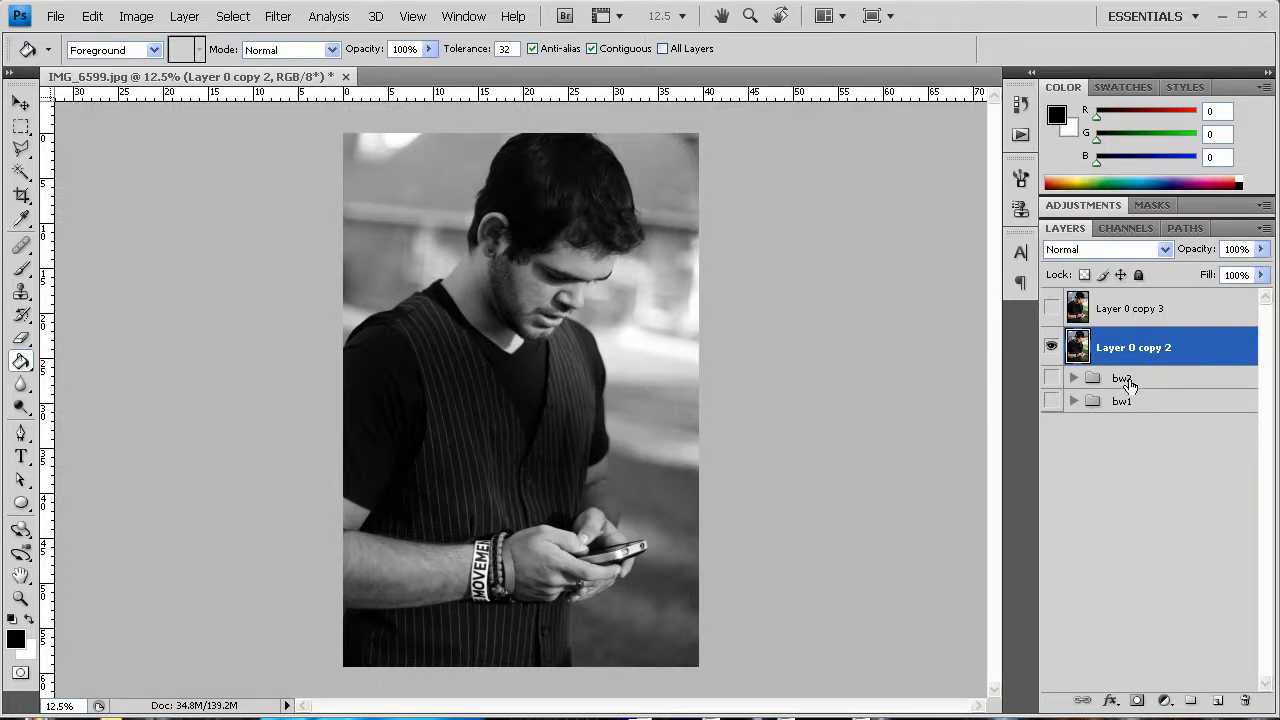
Put Layer 0 copy 2 into a new hidden group bw3 and show Layer 0 copy 3
click(1190, 705)
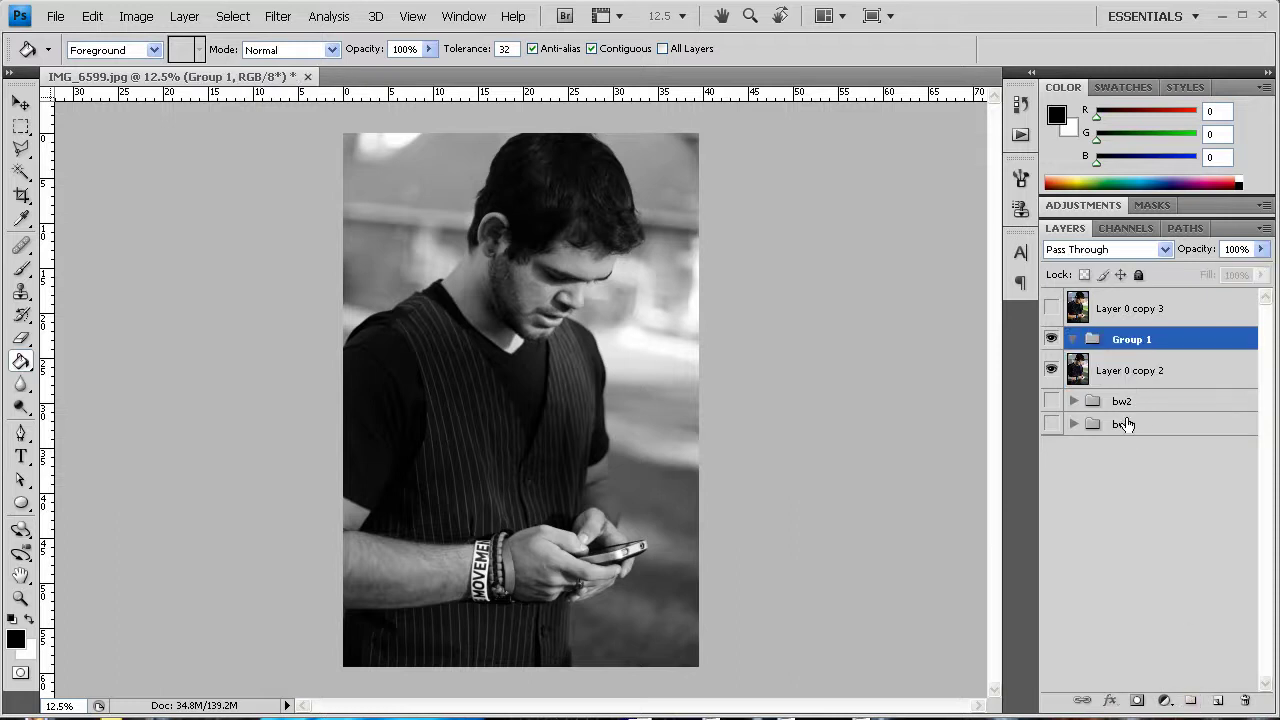
double_click(1133, 339)
text(b)
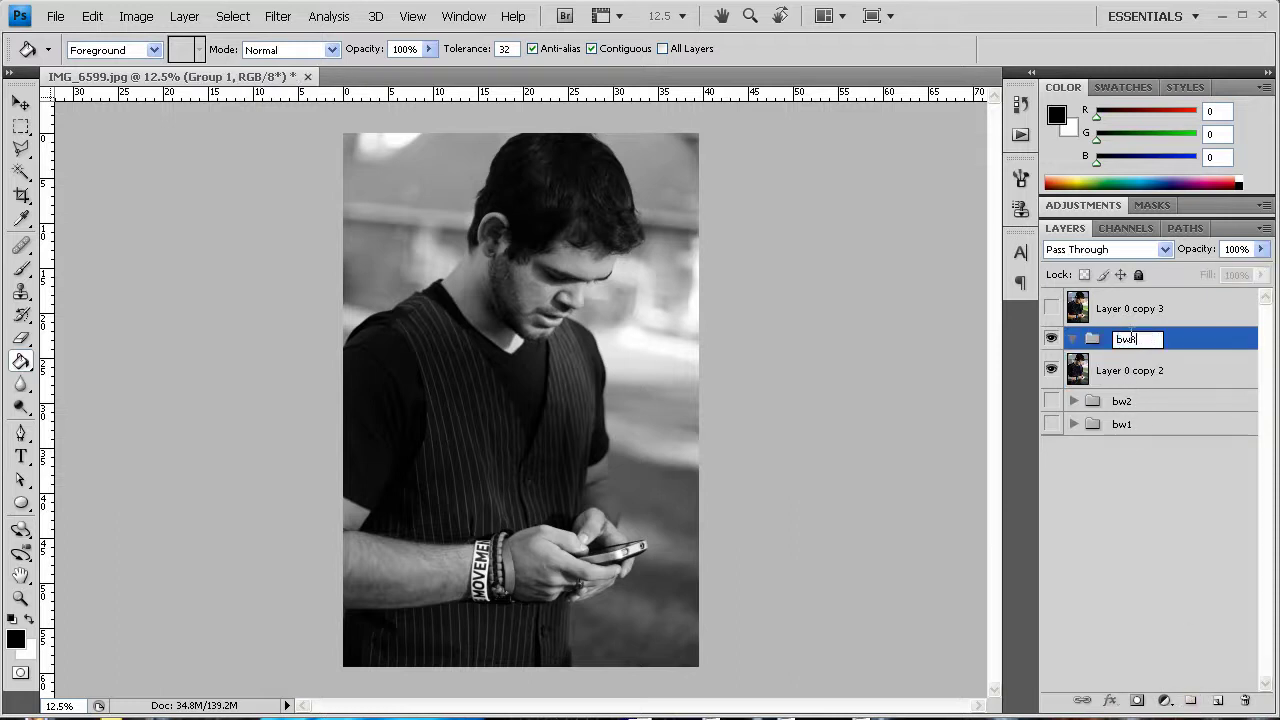
text(w3)
key(Return)
click(1150, 370)
drag(1150, 370, 1133, 341)
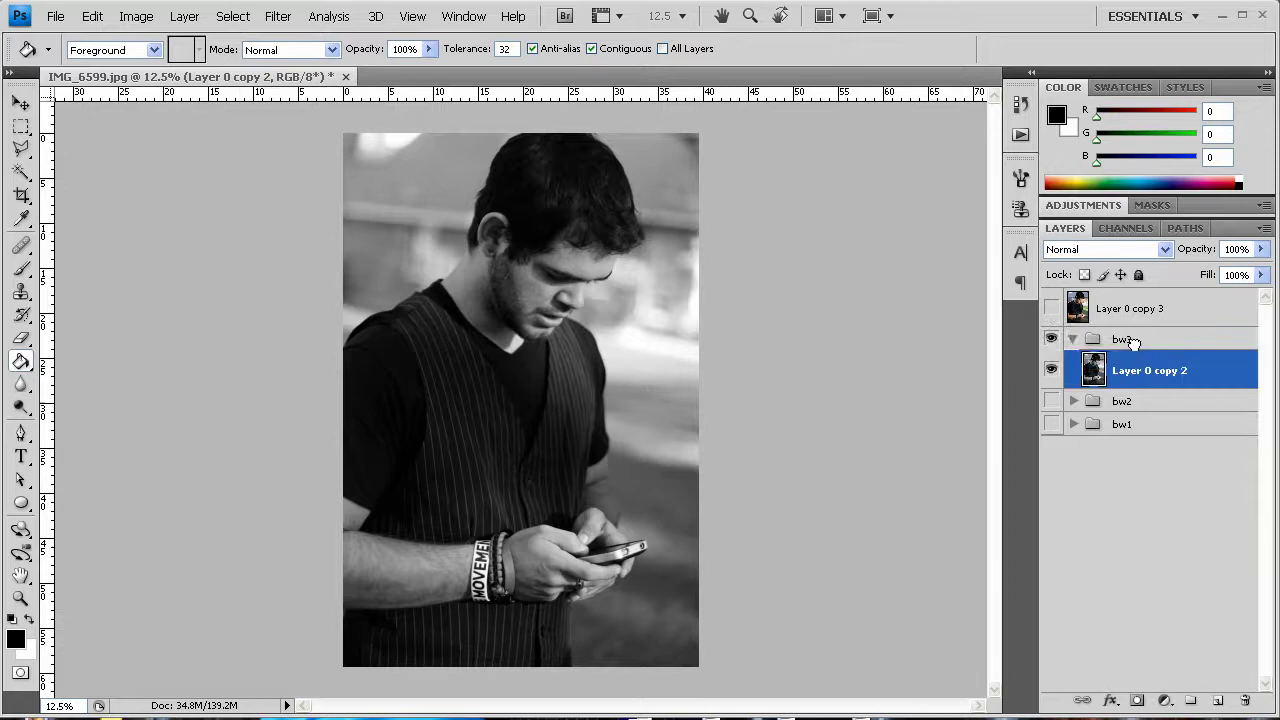
click(1073, 339)
click(1051, 339)
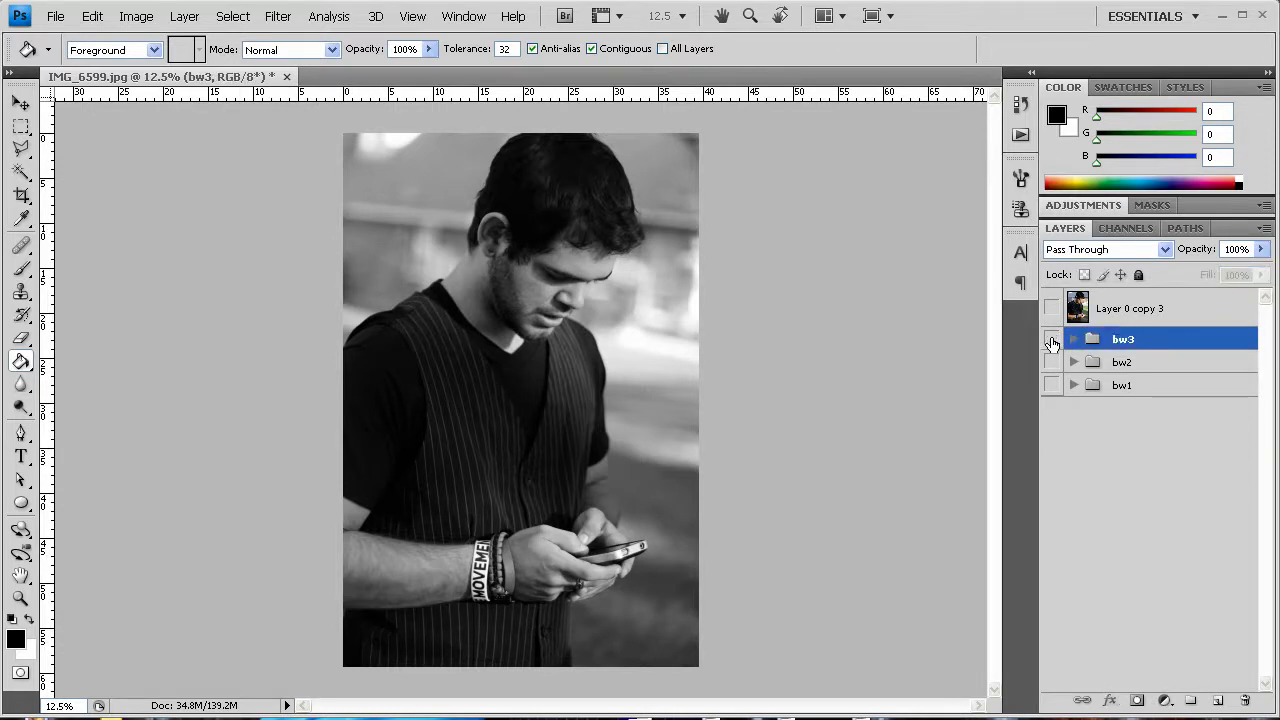
click(1051, 308)
Add a Black & White 1 adjustment layer above Layer 0 copy 3, toggling it to compare
click(1120, 310)
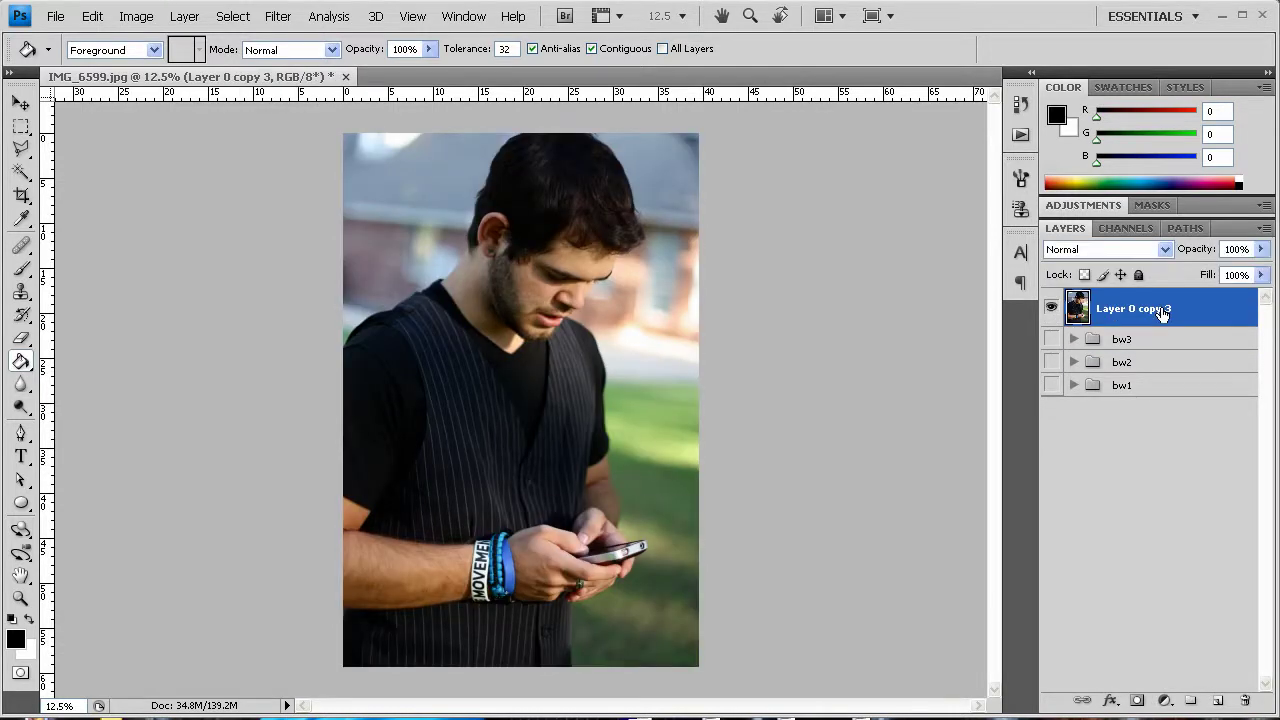
click(1165, 701)
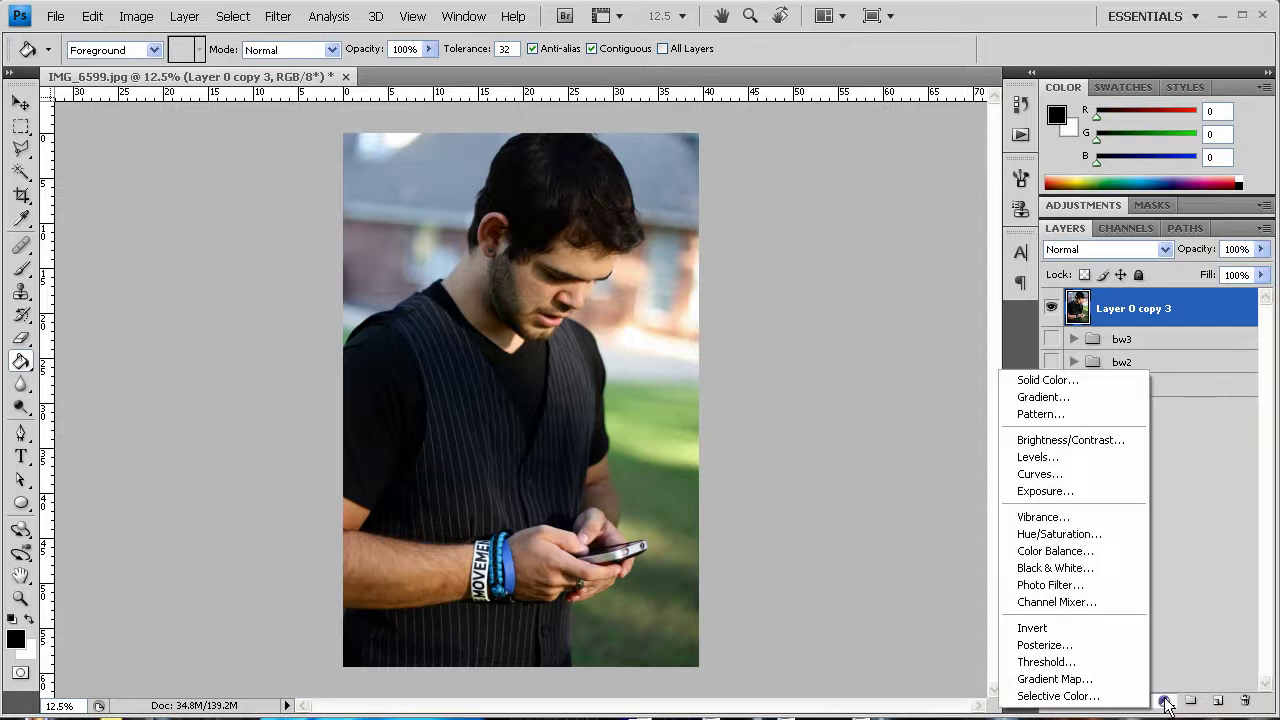
click(1074, 570)
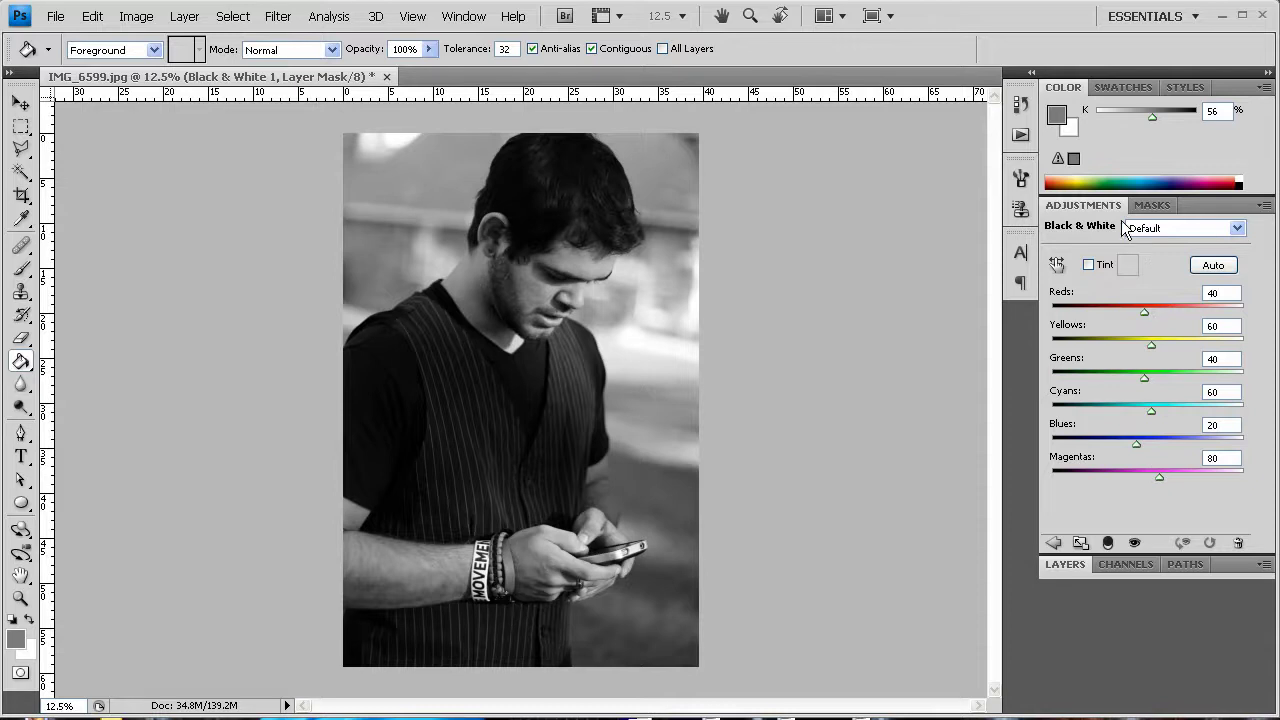
drag(1083, 205, 852, 190)
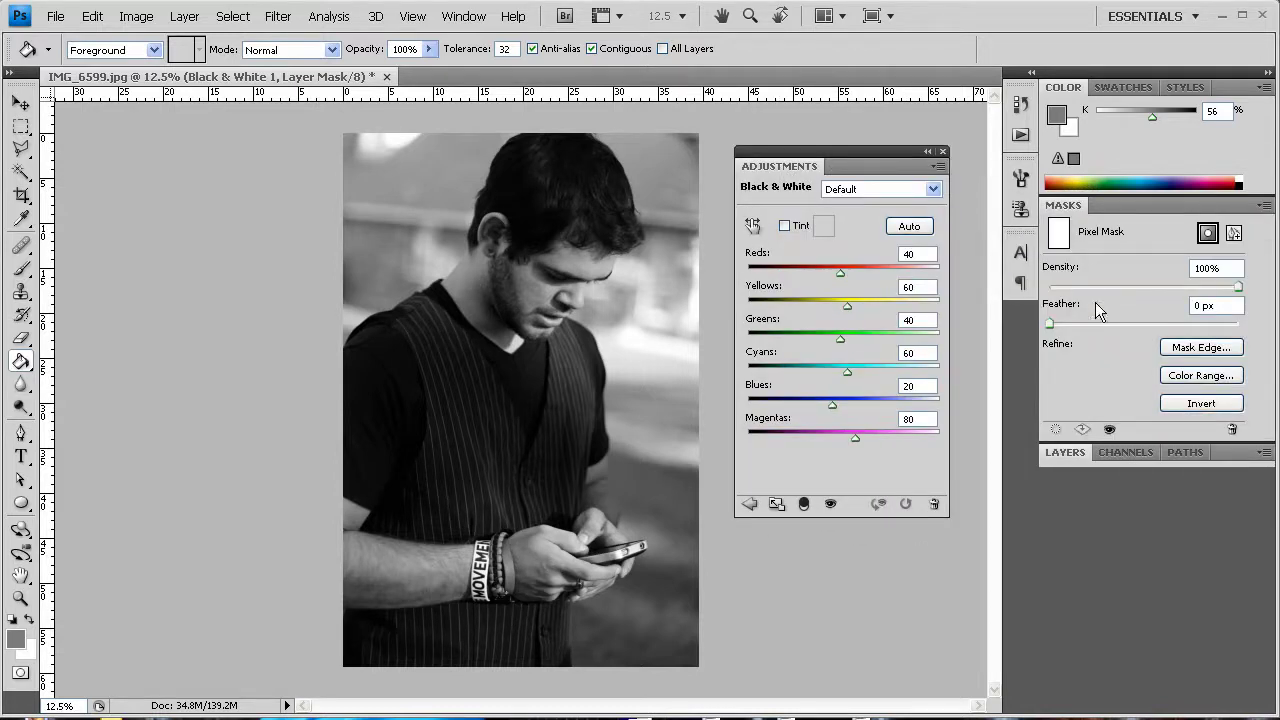
click(1060, 456)
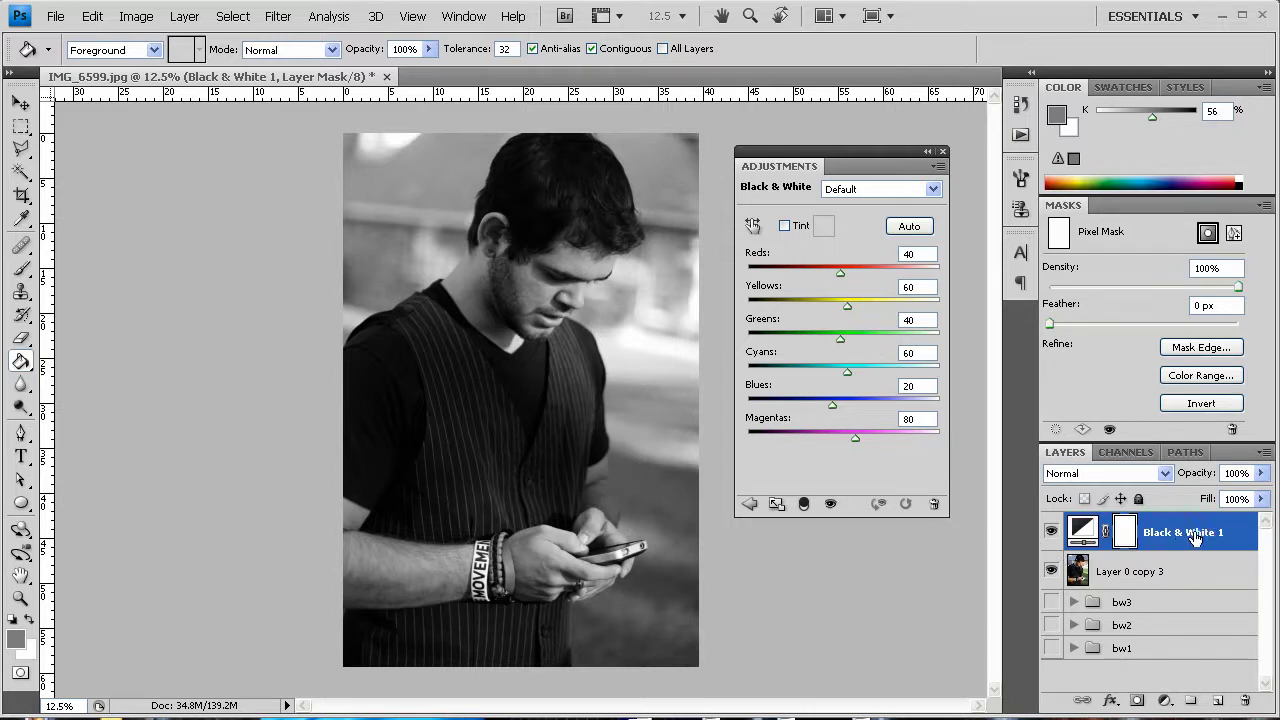
click(1051, 532)
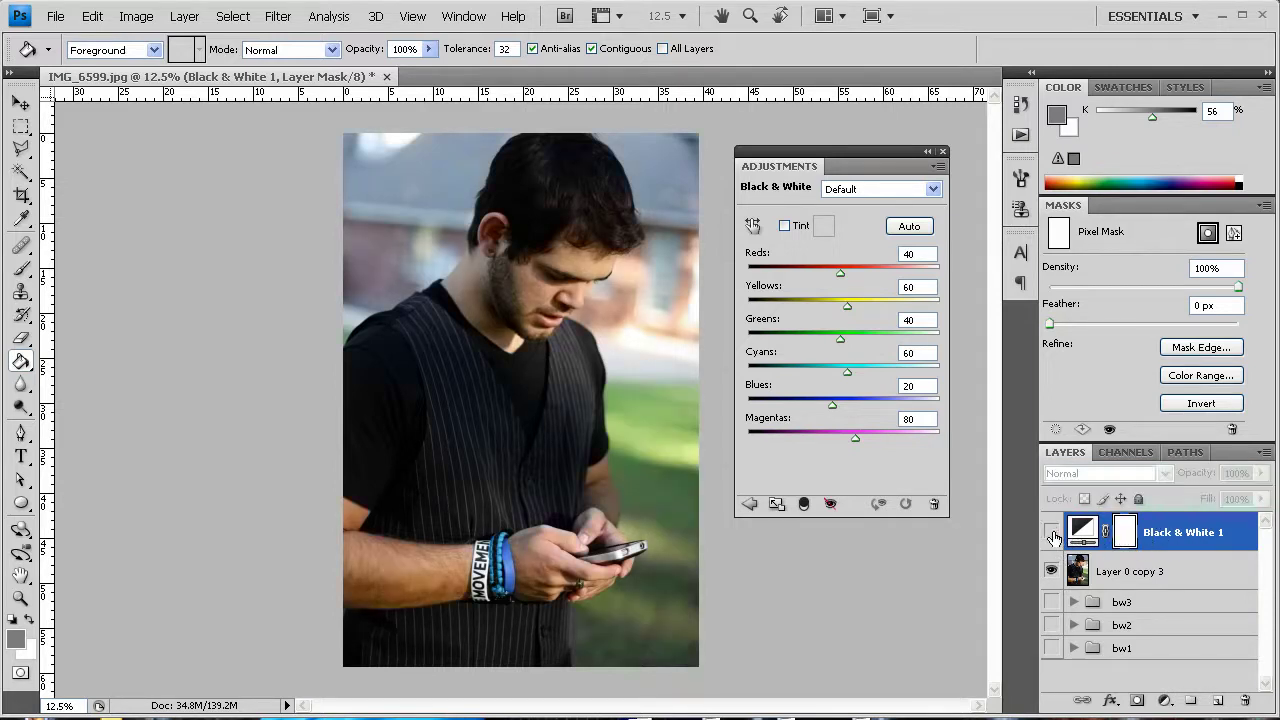
click(1051, 533)
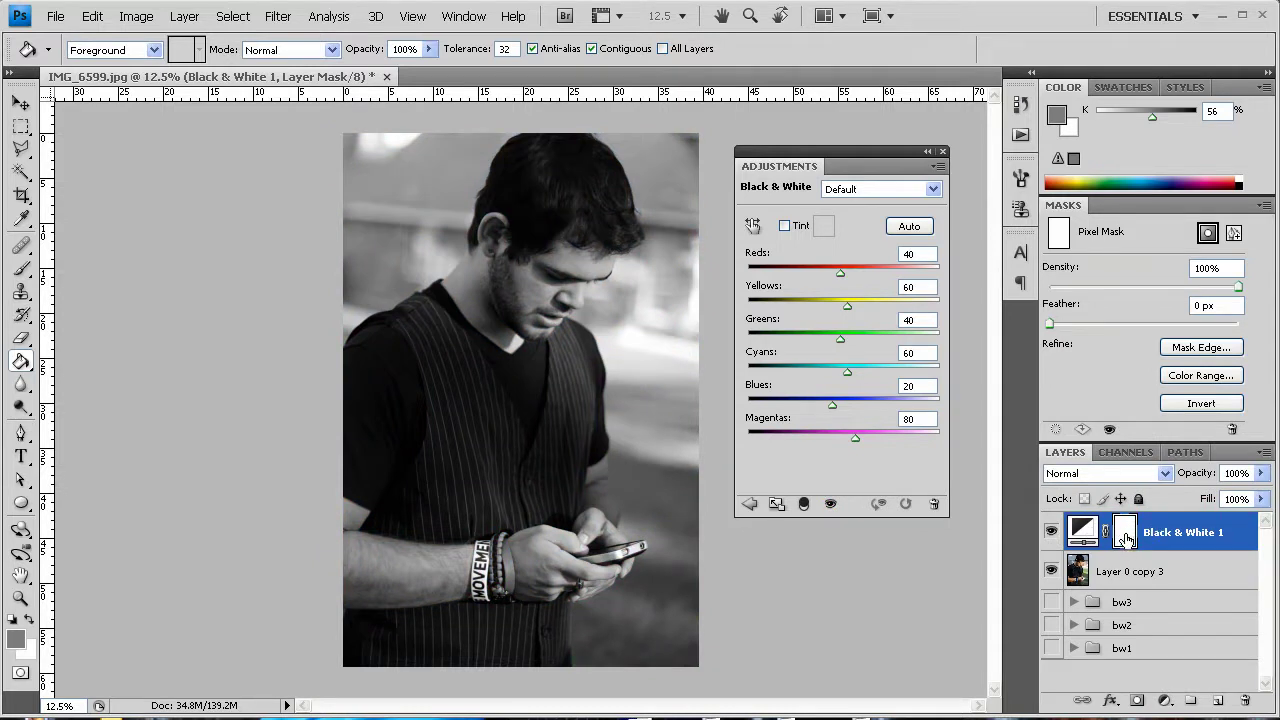
Select the Eraser with a 319 px master diameter brush
click(20, 340)
right_click(451, 315)
drag(617, 353, 632, 355)
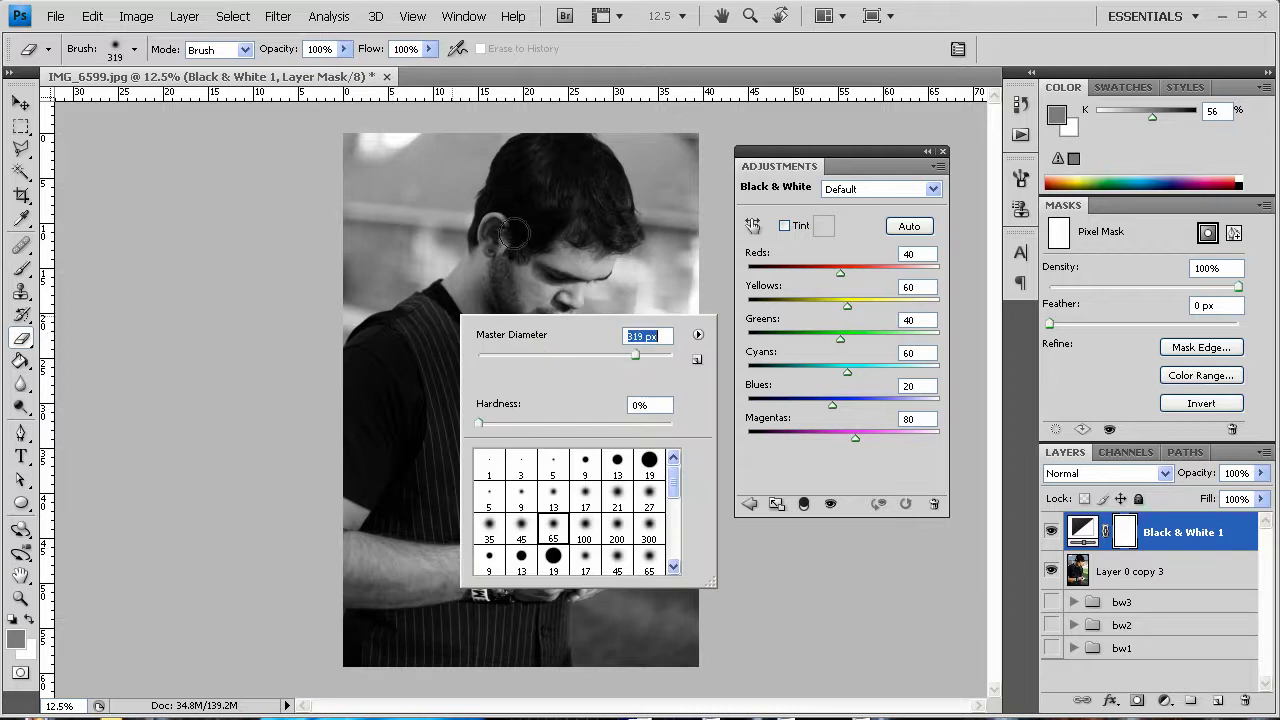
key(Return)
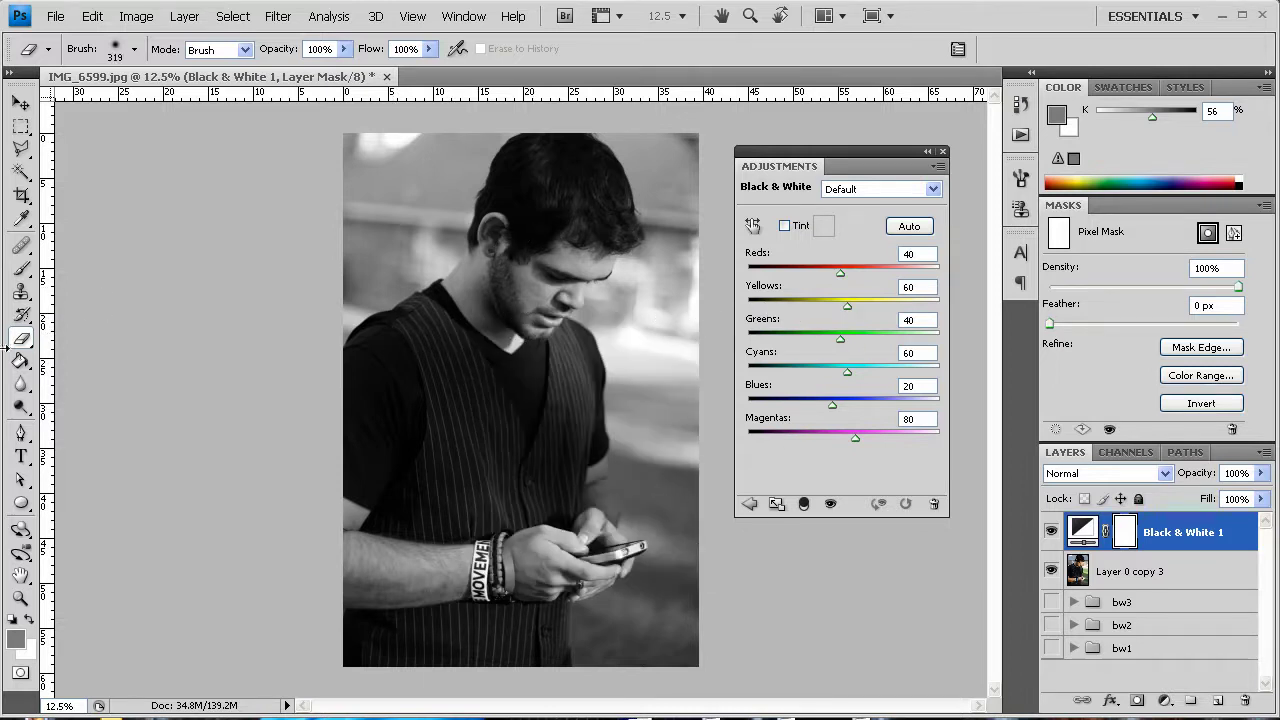
Restore black as foreground and target the Black & White 1 adjustment instead of its mask
key(d)
click(31, 622)
click(31, 622)
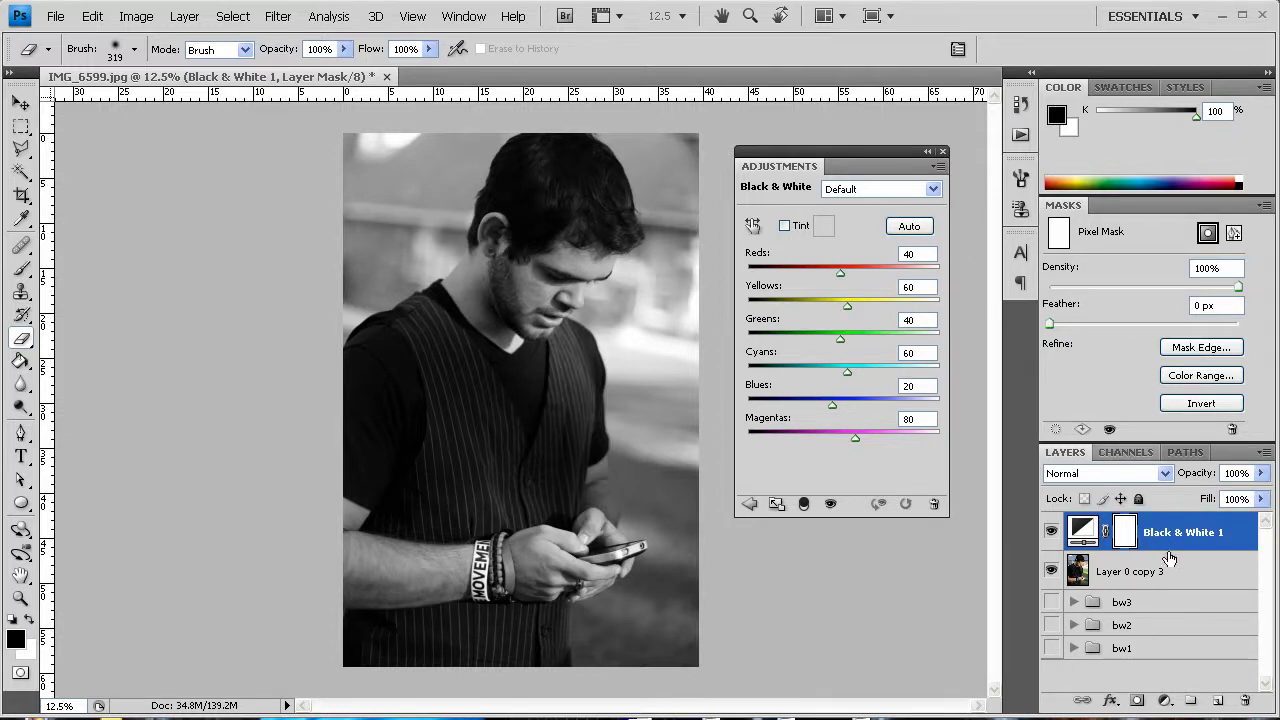
click(1087, 543)
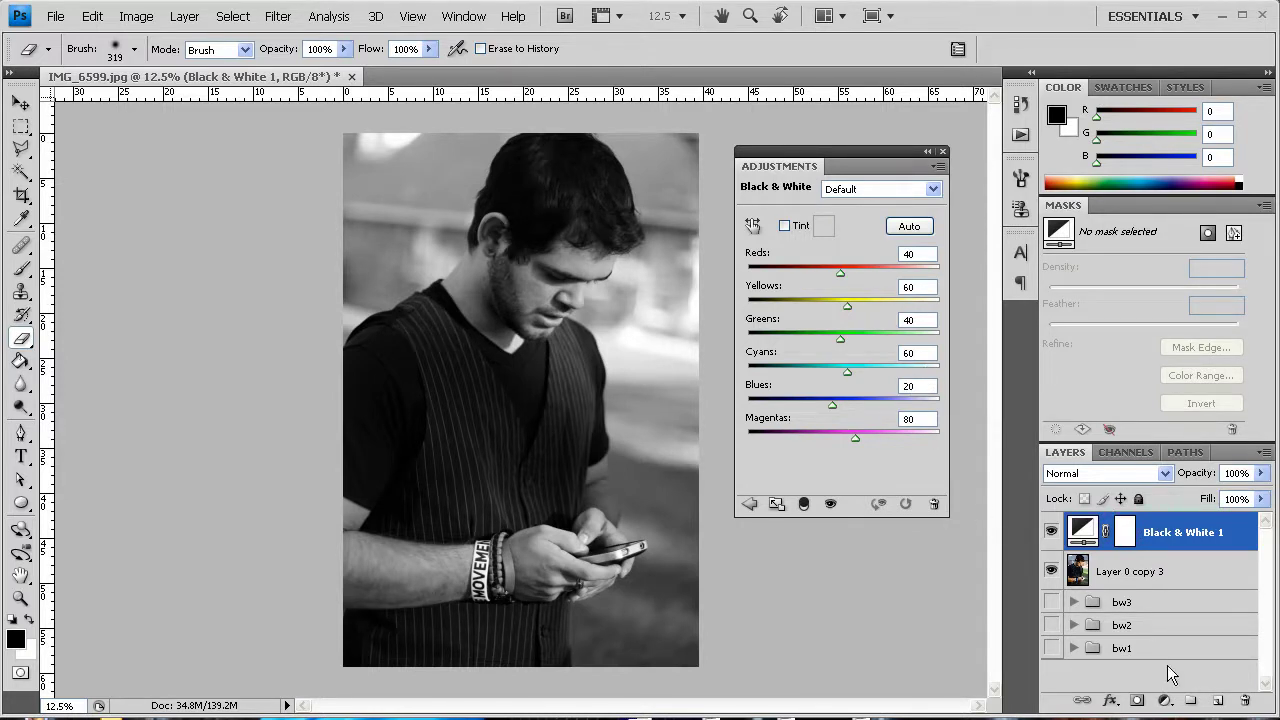
Create a new layer group named bw4
click(1190, 700)
double_click(1136, 526)
text(b)
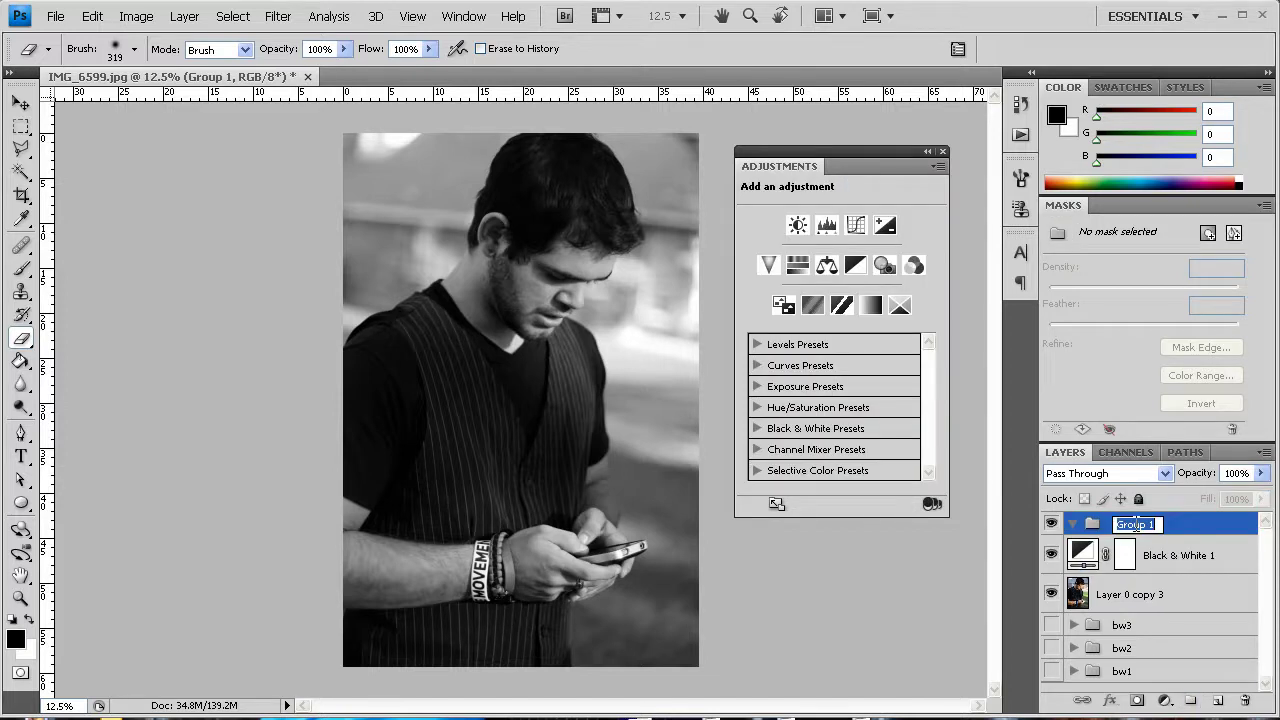
text(w4)
key(Return)
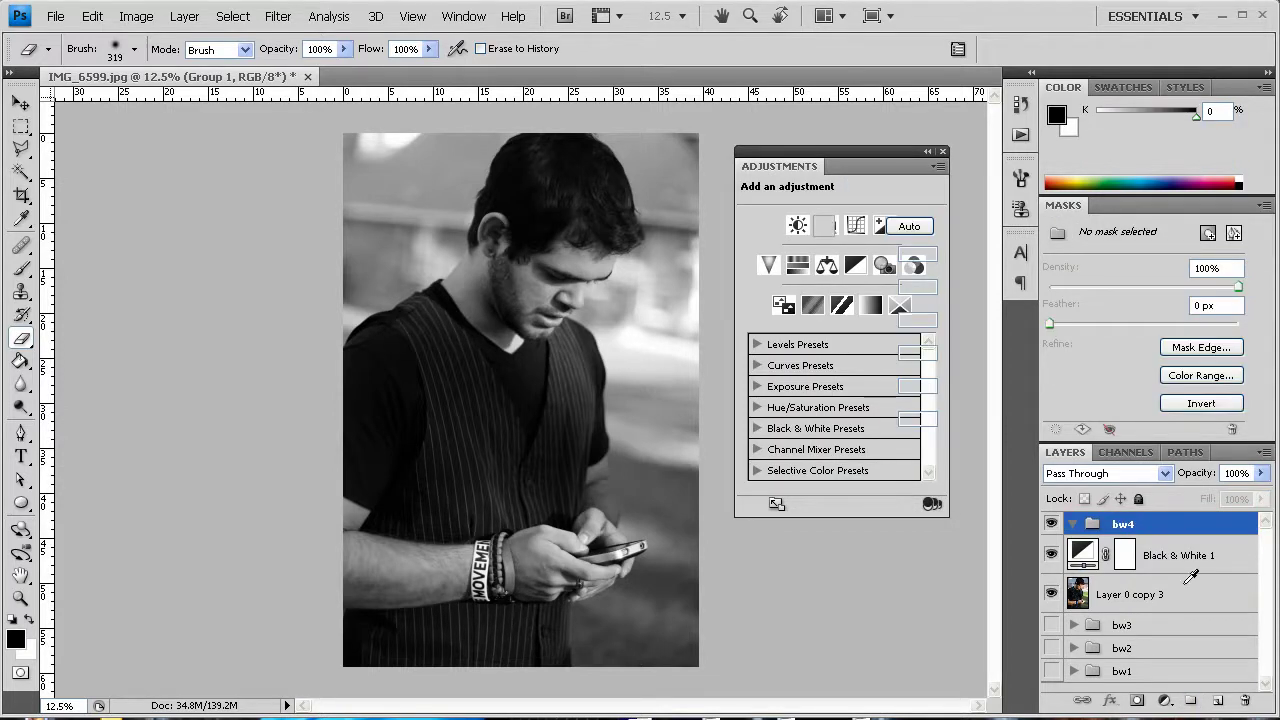
Move Black & White 1 and Layer 0 copy 3 into bw4, then collapse and hide it
click(1170, 555)
shift+click(1172, 590)
drag(1172, 585, 1130, 527)
click(1073, 524)
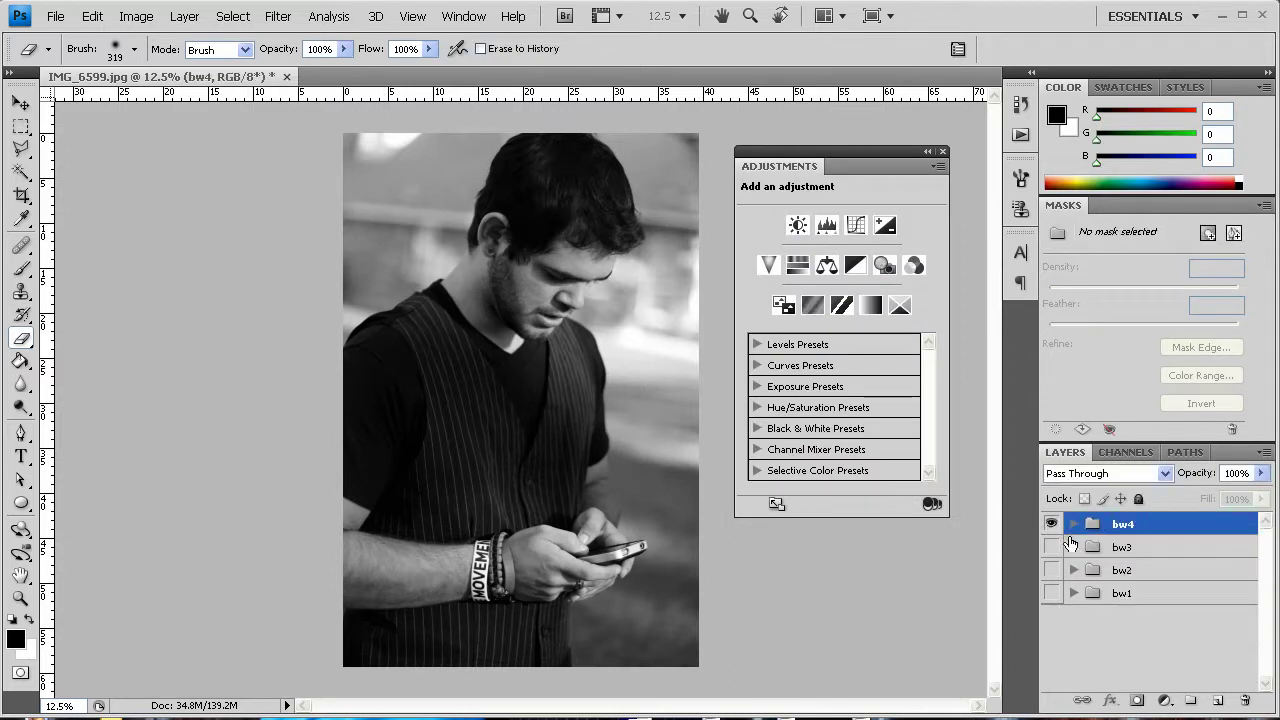
click(1051, 525)
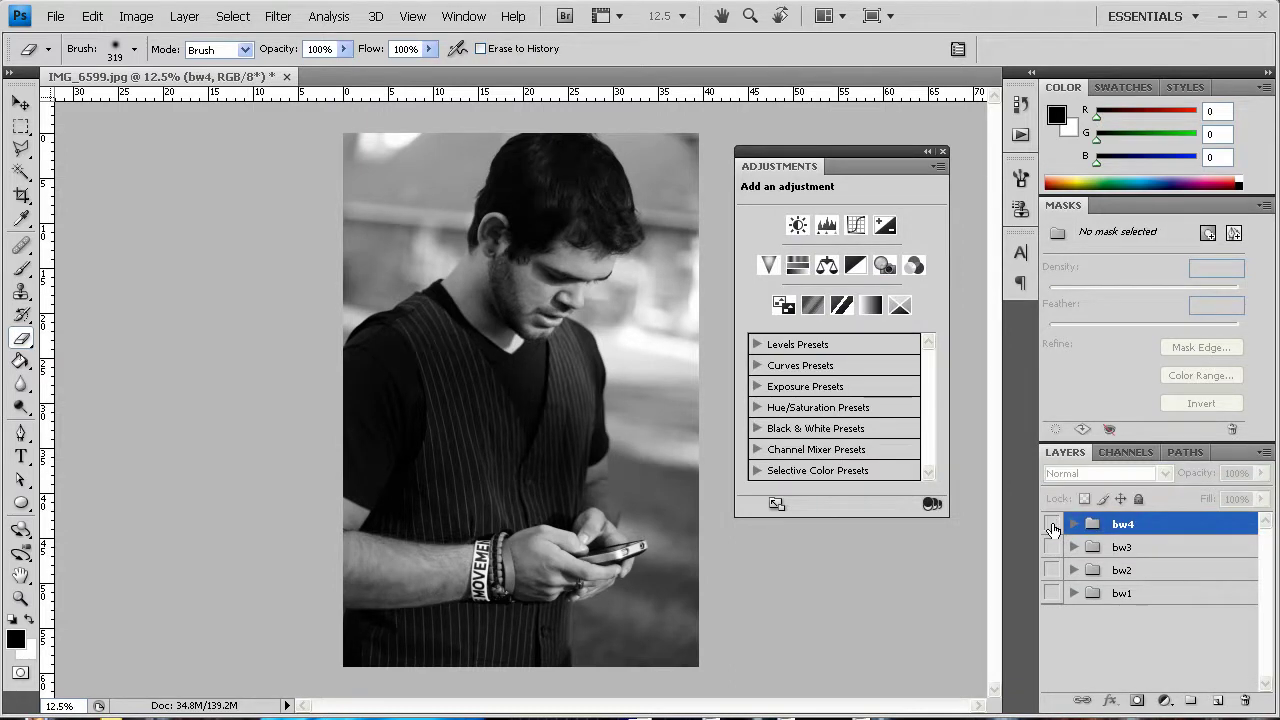